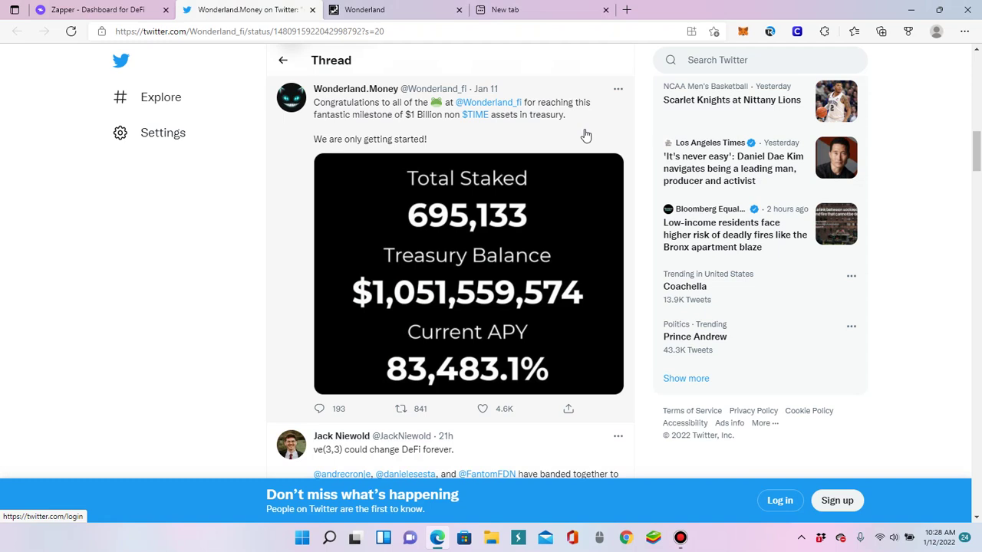
Review the Wonderland.Money thread, covering the treasury milestone tweet and the #BSGG token address list for Ethereum, Fantom and Avalanche.
scroll(586, 135, "up", 3)
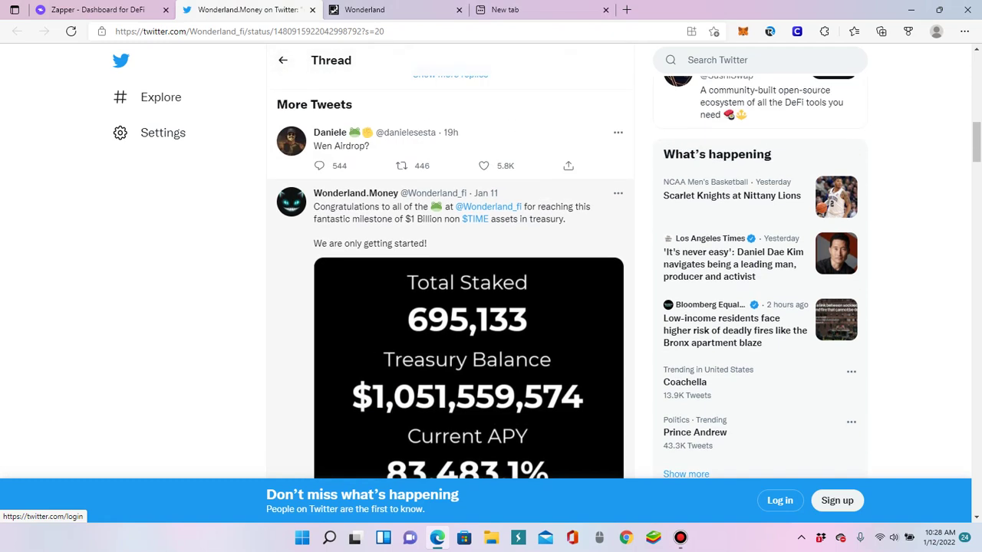
scroll(450, 268, "up", 4)
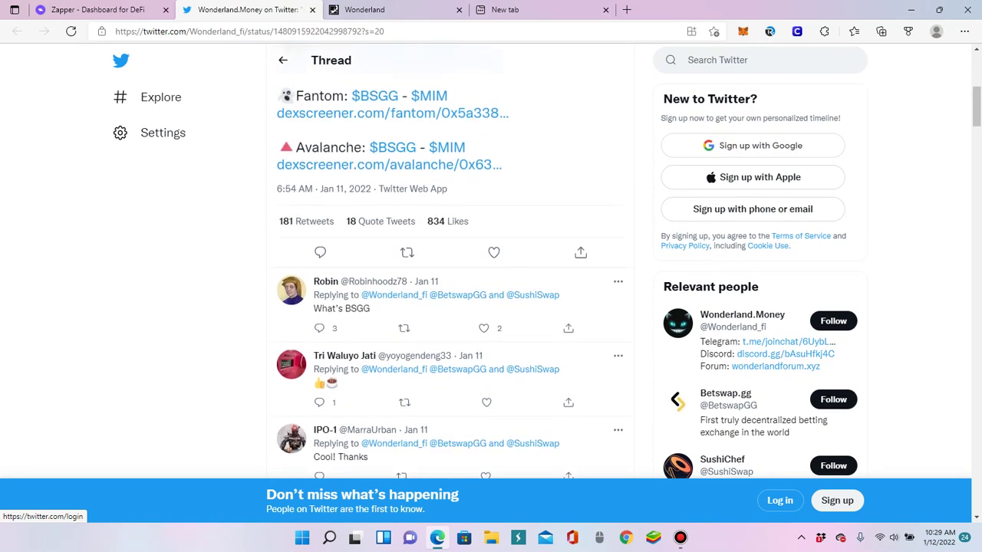
scroll(451, 269, "up", 2)
scroll(451, 268, "up", 2)
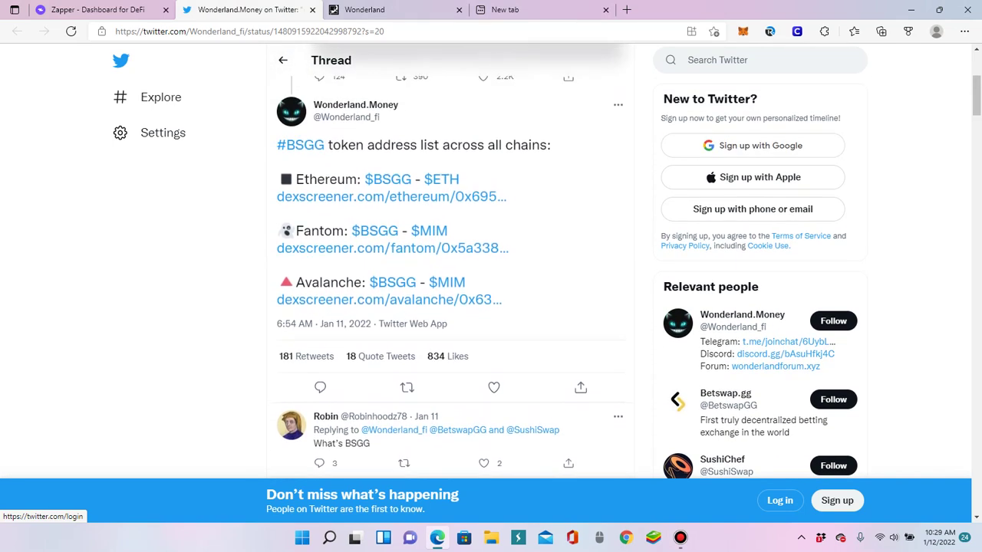
scroll(451, 269, "up", 1)
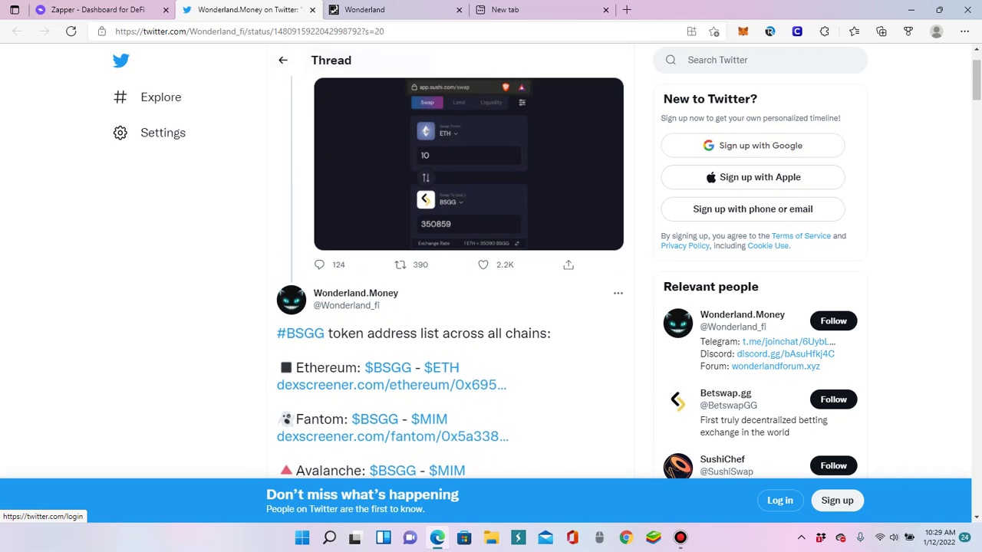
scroll(450, 268, "down", 10)
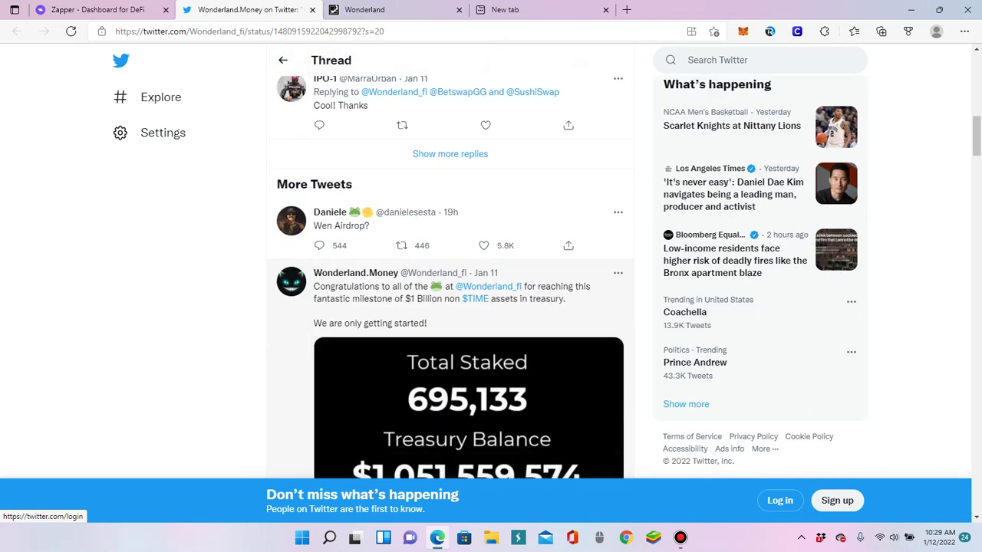
scroll(450, 268, "down", 1)
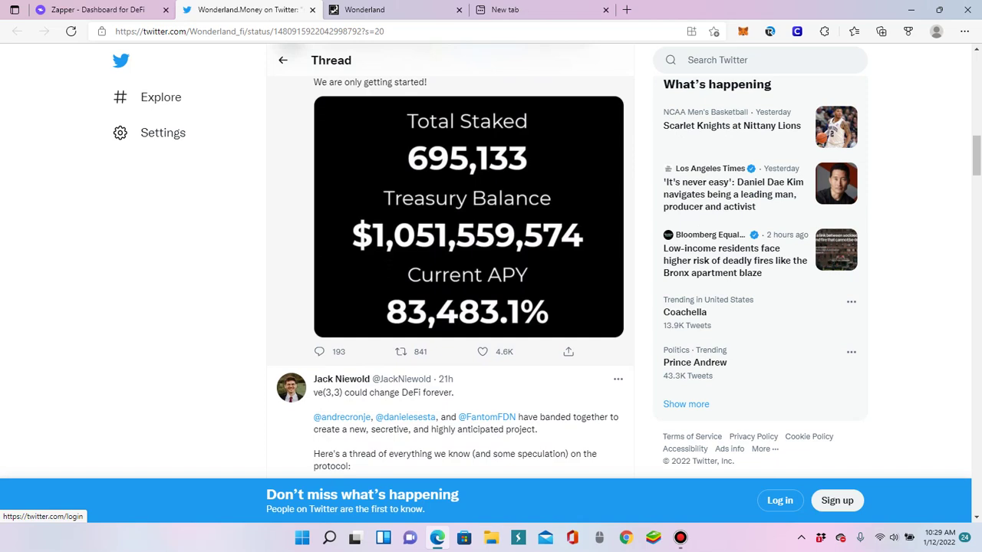
scroll(450, 261, "up", 5)
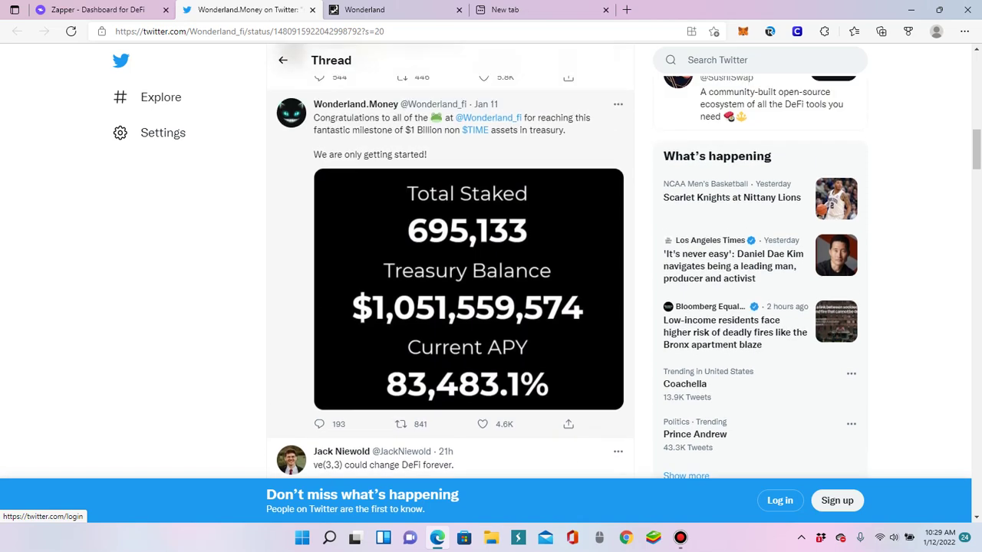
scroll(451, 261, "up", 5)
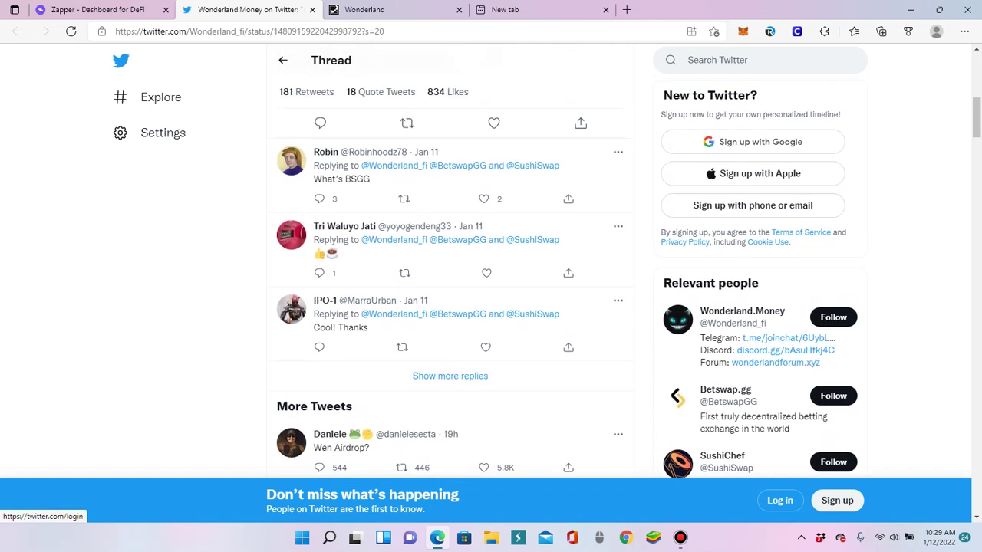
scroll(453, 269, "up", 2)
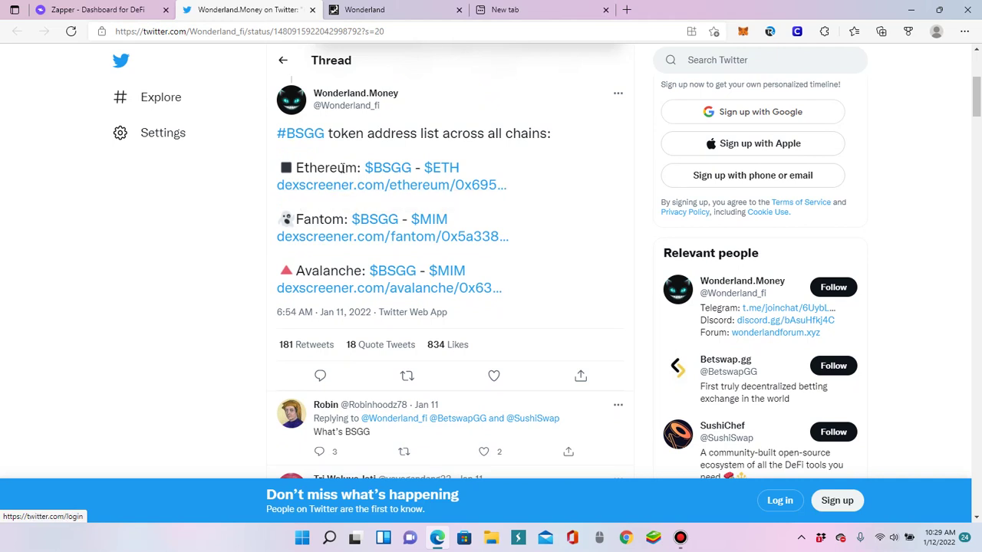
Open chainlist.org in a new browser tab and connect the MetaMask wallet to the site.
left_click(627, 9)
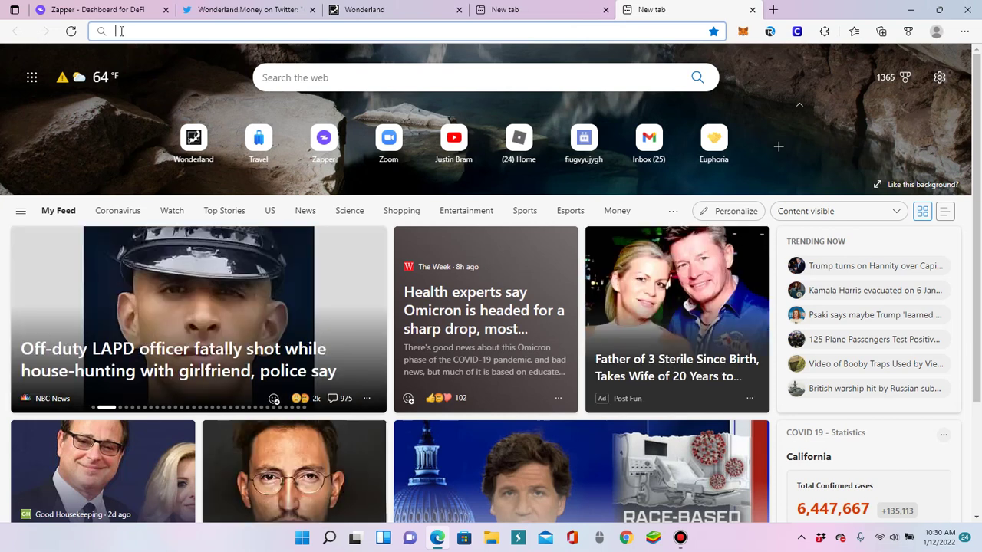
type("ch")
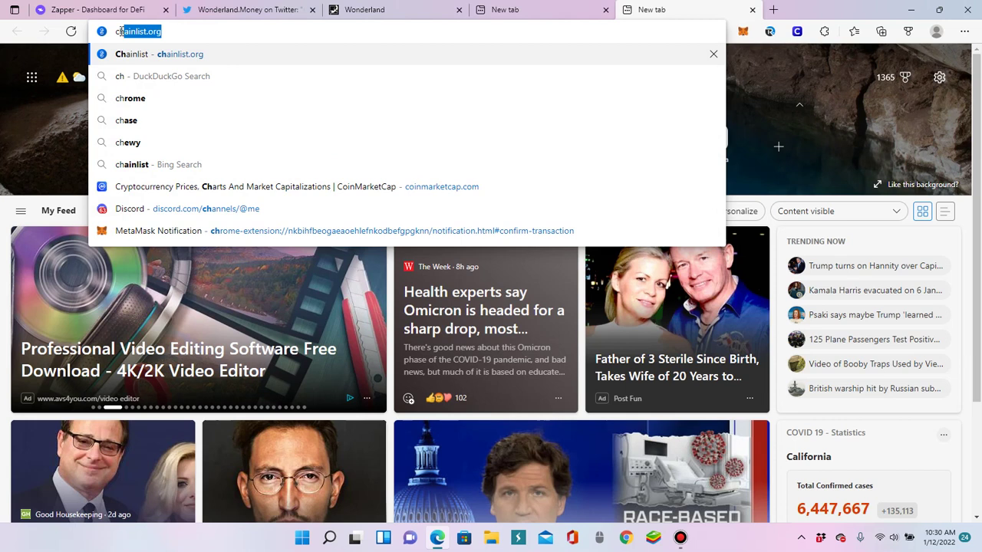
key("Right")
key("Return")
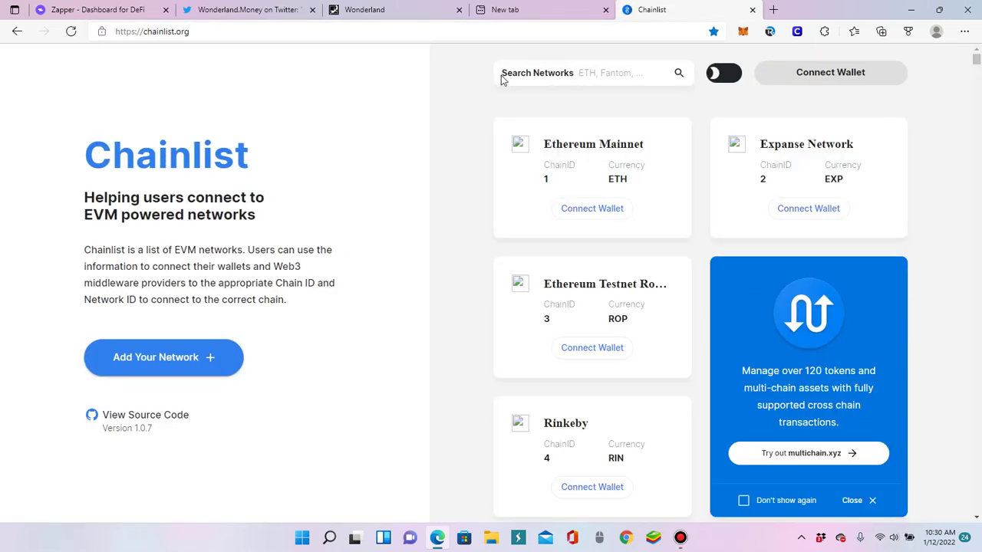
left_click(794, 73)
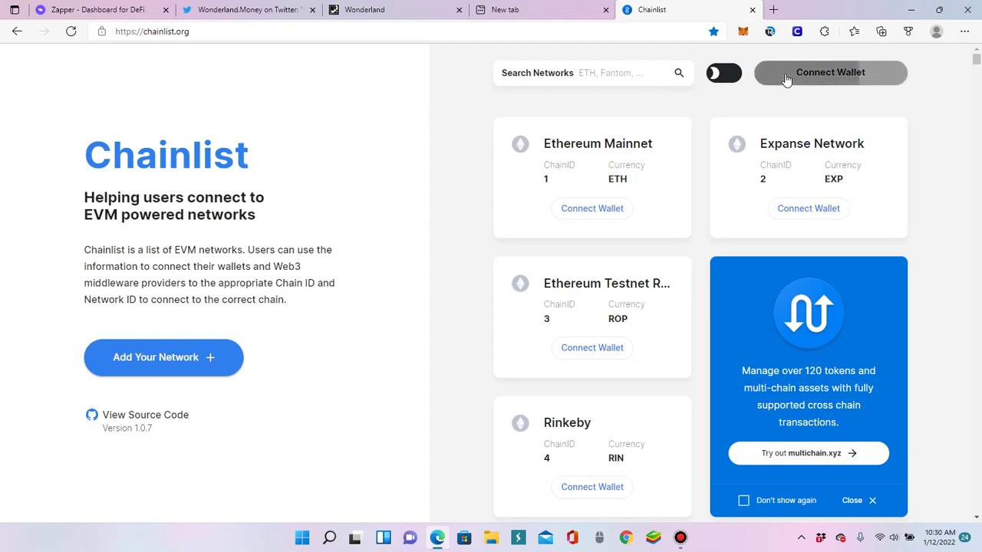
Search the networks for "fantom" and try adding Fantom Opera to MetaMask, declining the request to switch networks.
left_click(624, 74)
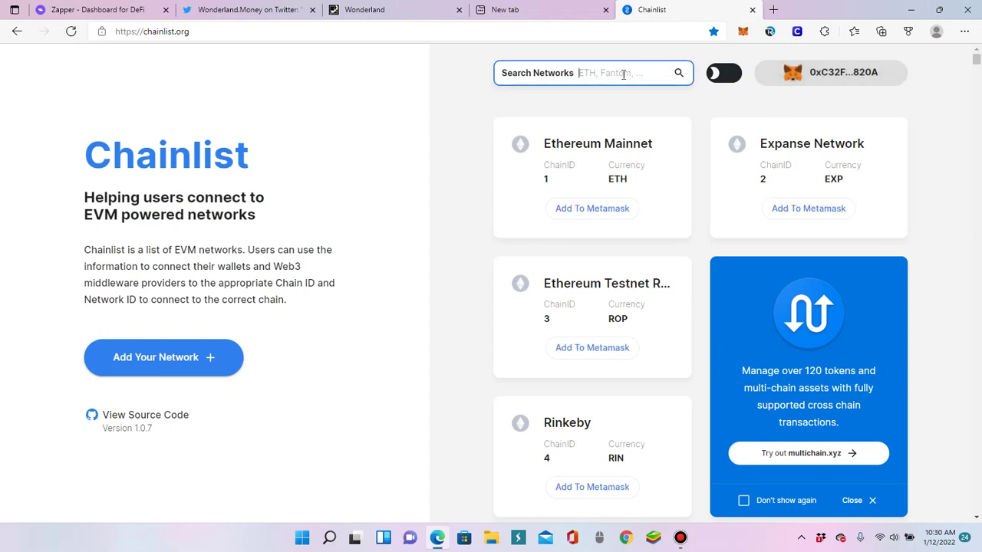
type("fan")
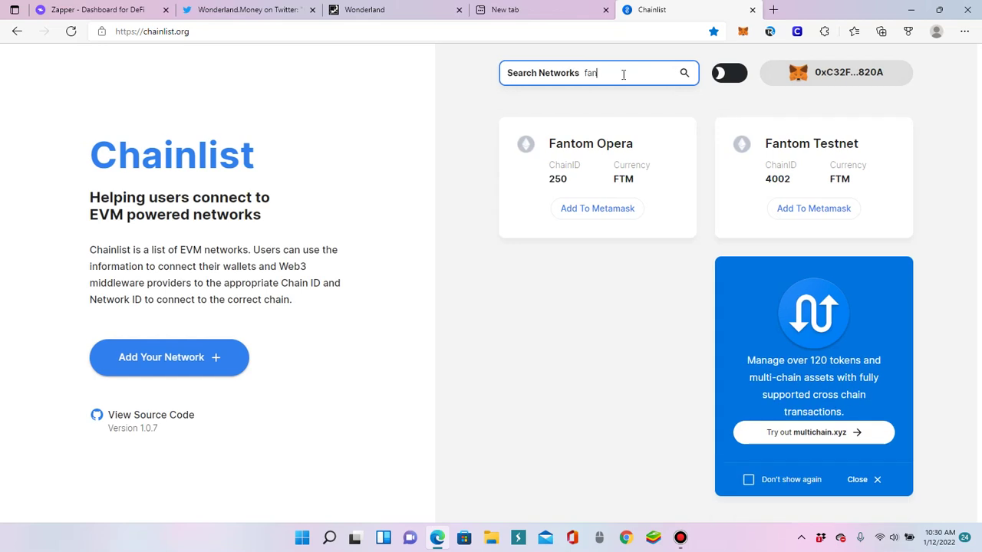
type("tom")
left_click(598, 219)
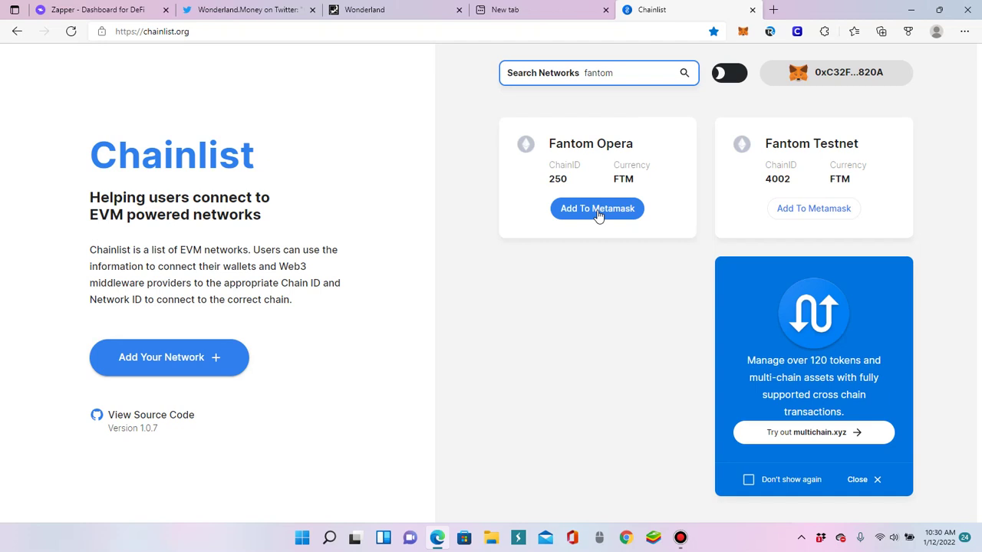
left_click(599, 215)
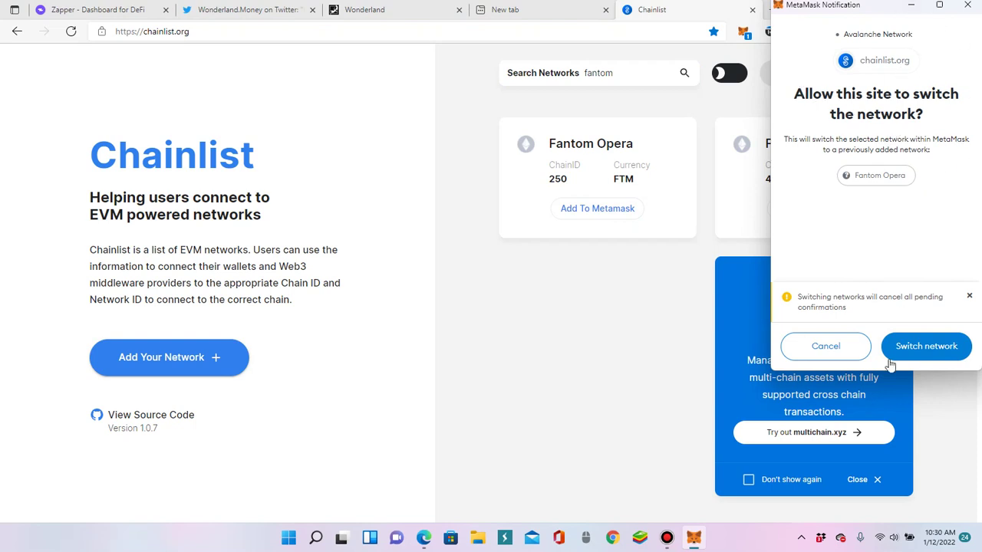
left_click(817, 347)
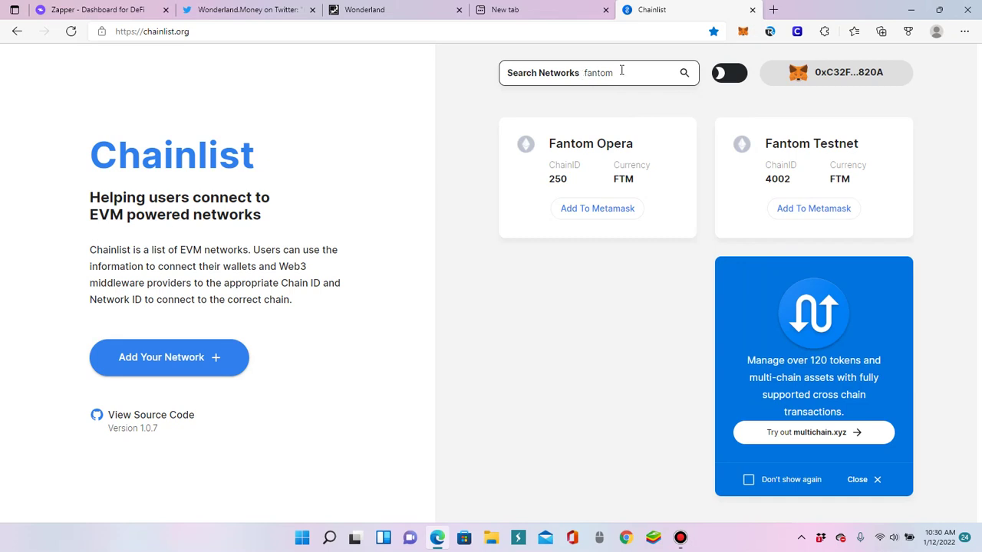
Replace the network search term with "eth" to look up the Ethereum networks.
left_click(620, 72)
key("BackSpace")
key("BackSpace")
key("BackSpace")
key("BackSpace")
key("BackSpace")
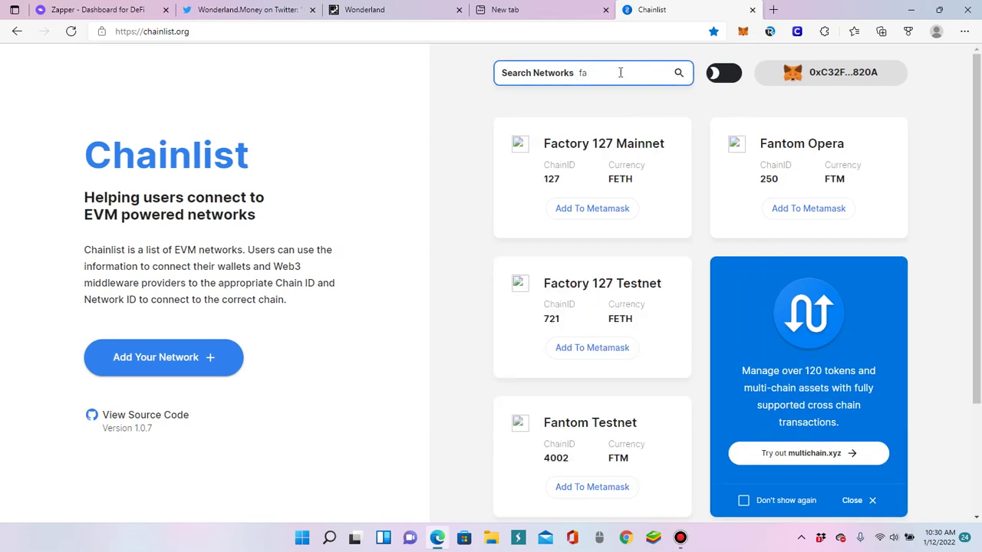
key("BackSpace")
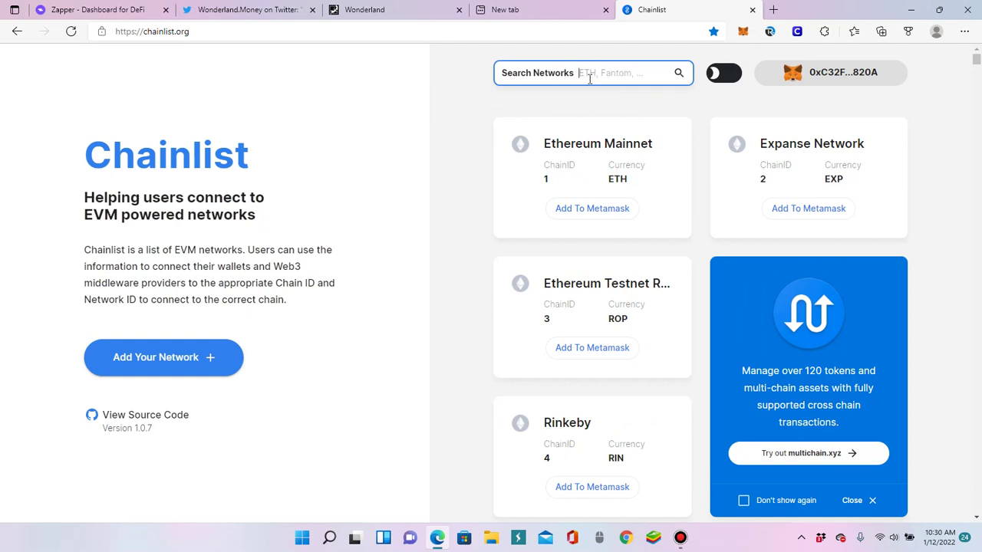
type("eth")
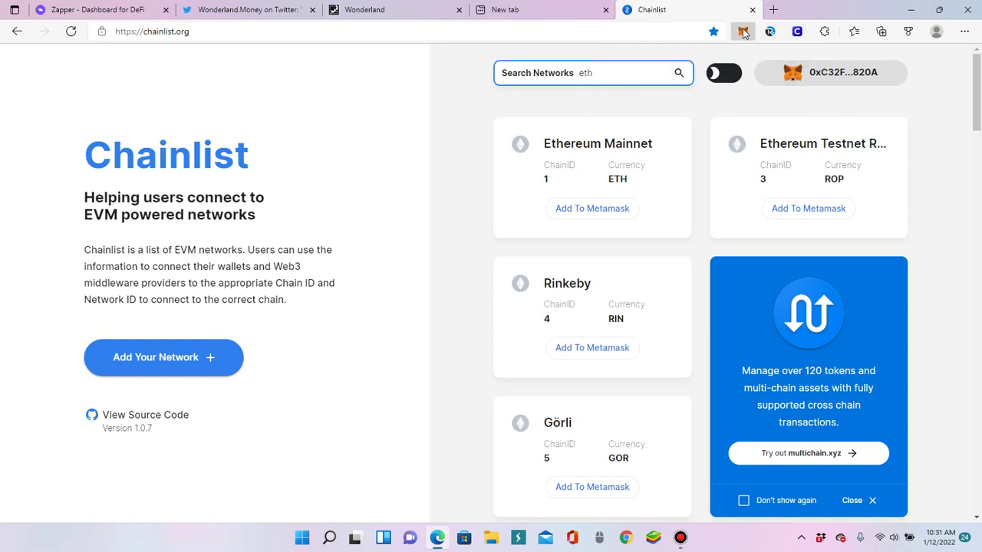
Examine the list of networks already added to the MetaMask wallet, leaving the selected network as is.
left_click(743, 32)
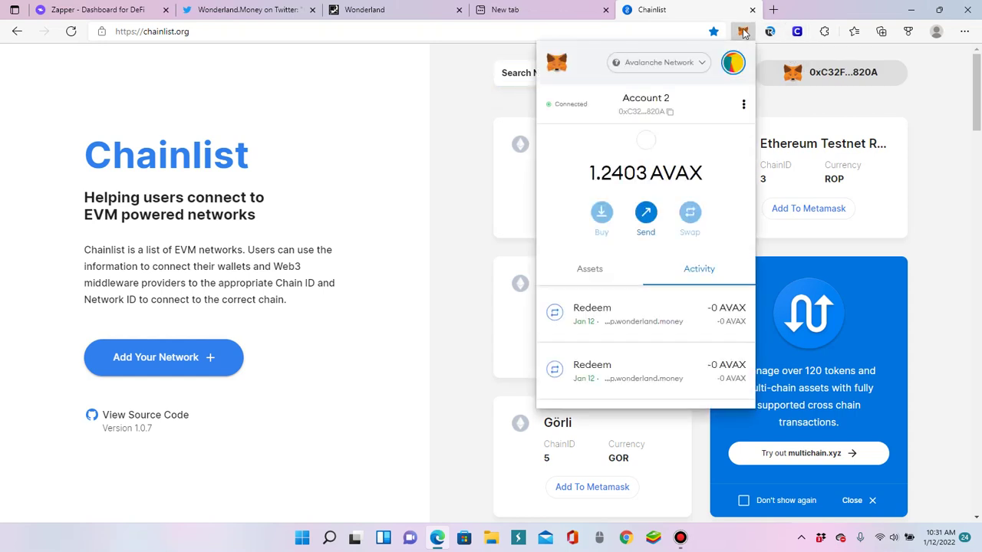
left_click(674, 64)
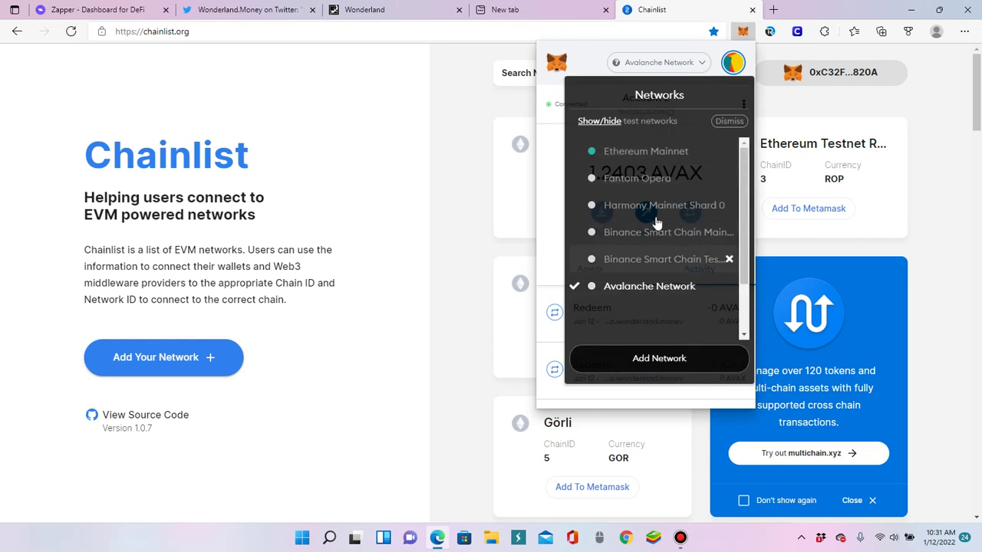
mouse_move(651, 209)
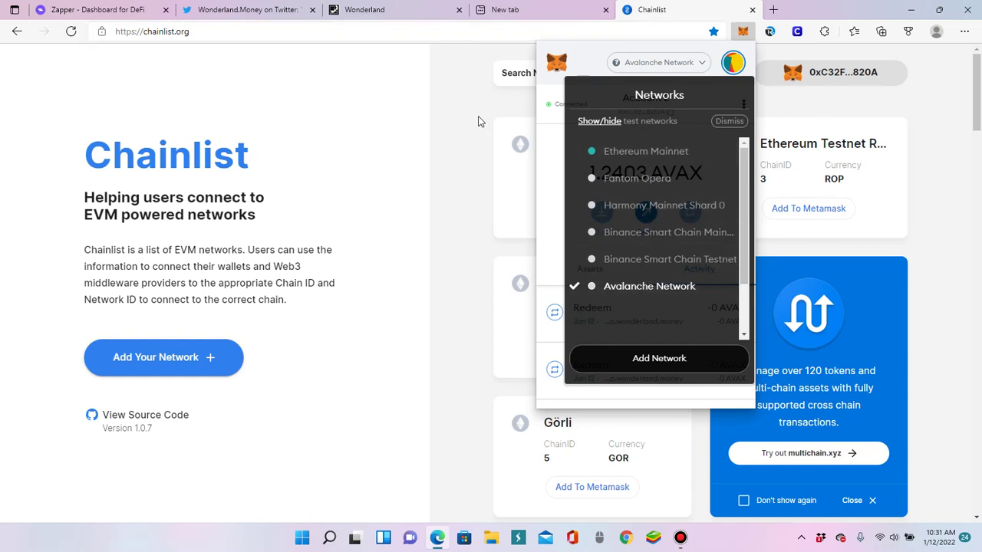
left_click(460, 71)
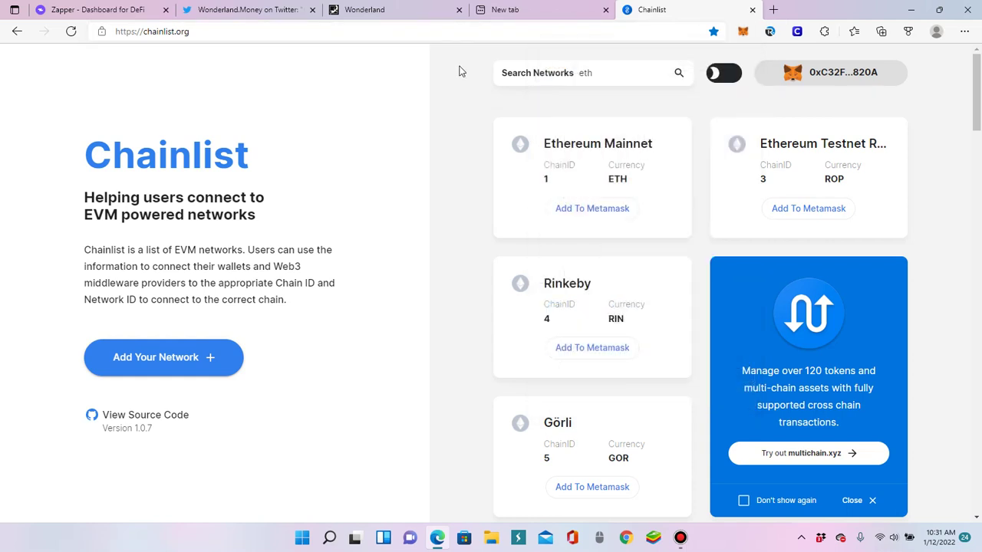
Look through the MetaMask wallet's assets down to the token import option, and view the blank Add a network form before closing it.
left_click(743, 34)
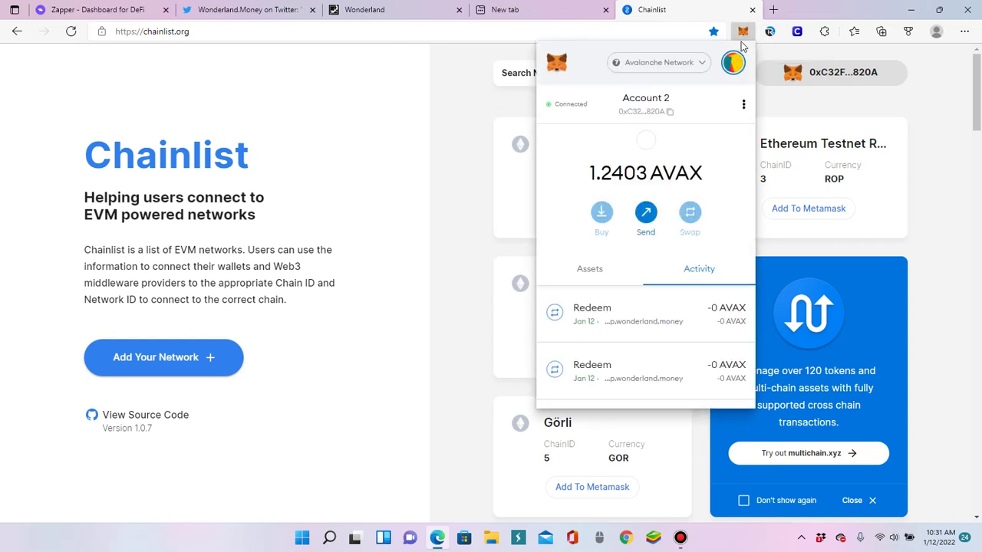
left_click(601, 275)
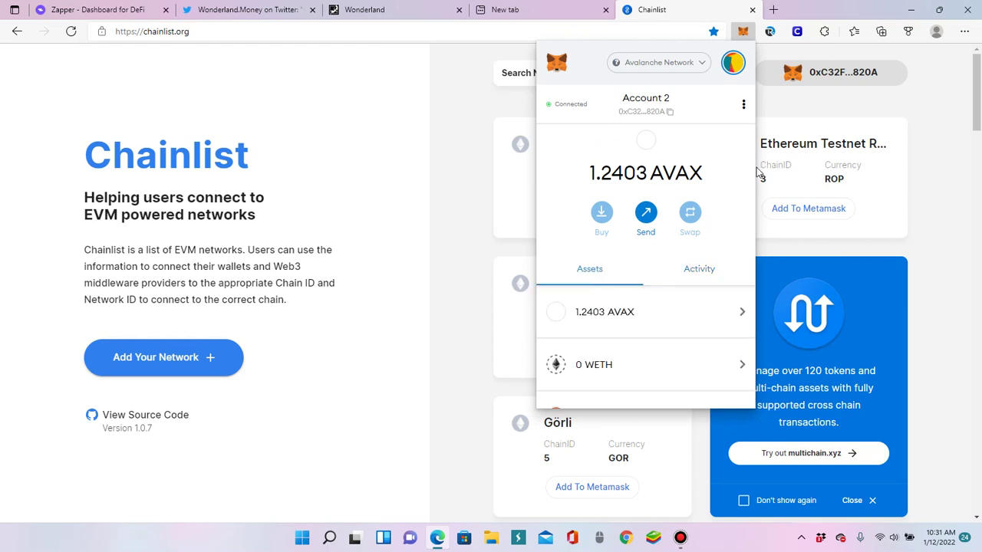
left_click_drag(755, 174, 748, 284)
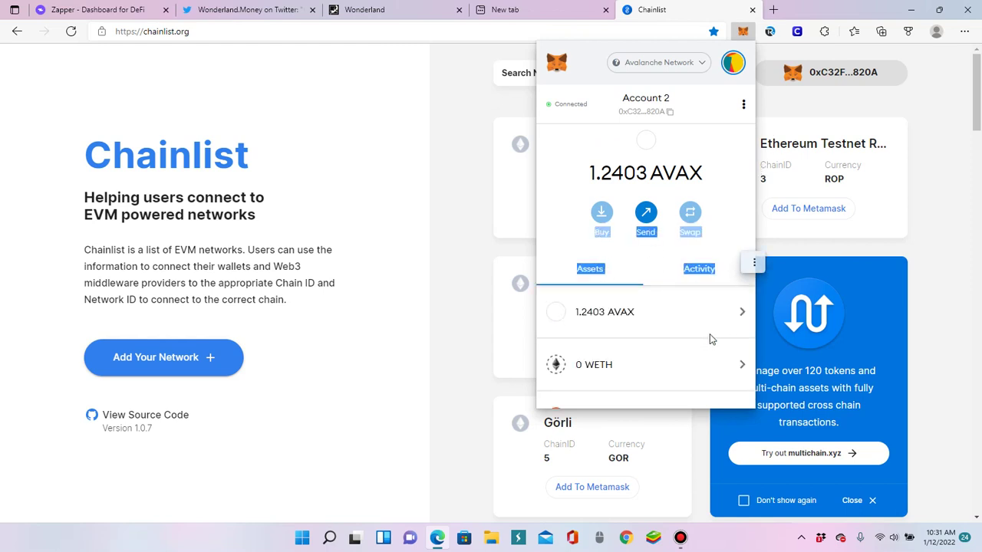
scroll(646, 247, "down", 10)
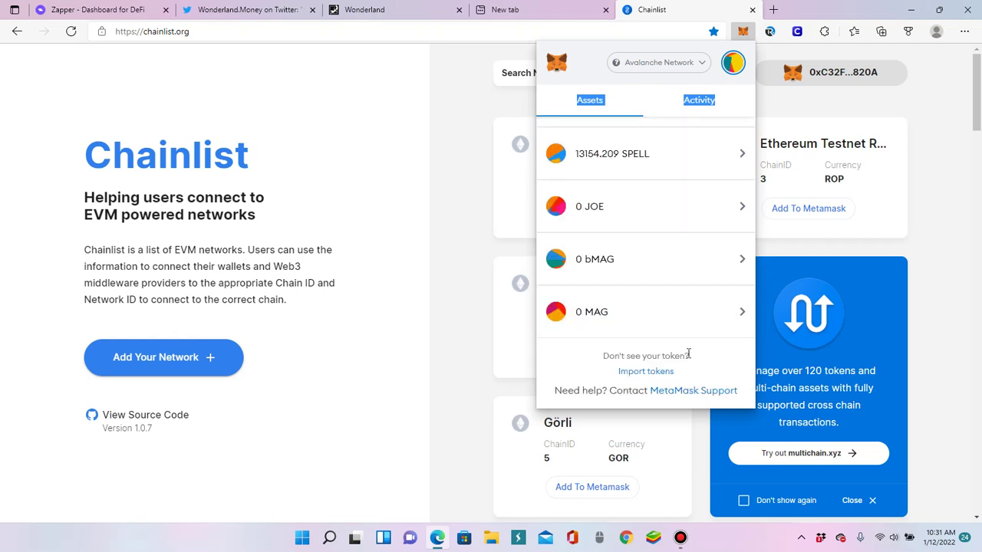
left_click(669, 64)
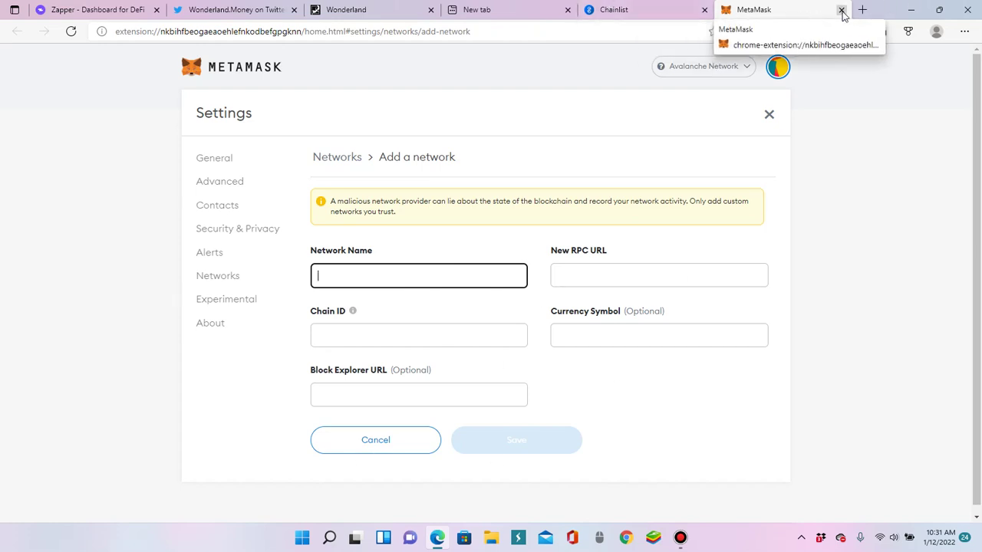
left_click(842, 10)
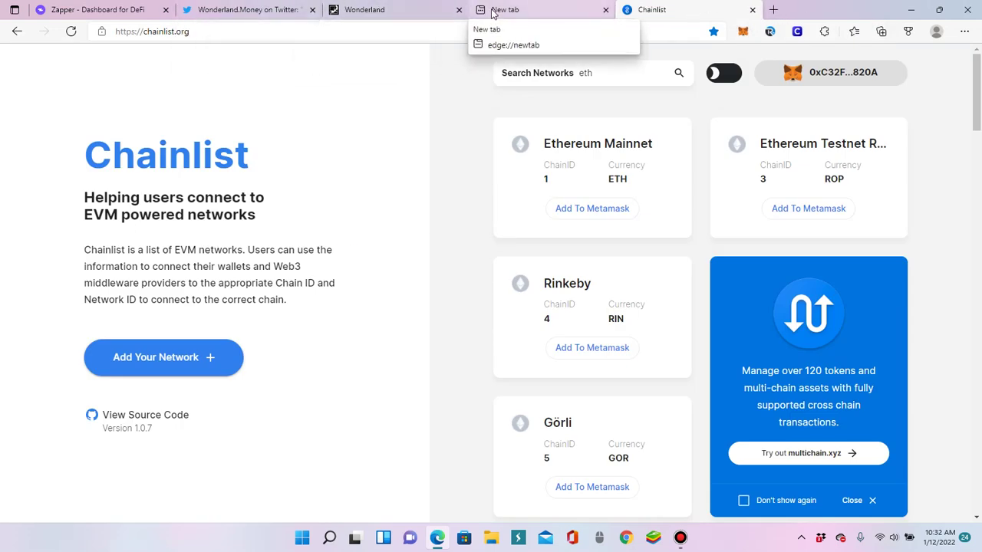
Open the Avalanche $BSGG - $MIM DexScreener link from the Wonderland.Money tweet, briefly enlarging the transaction list before restoring a larger chart.
left_click(244, 10)
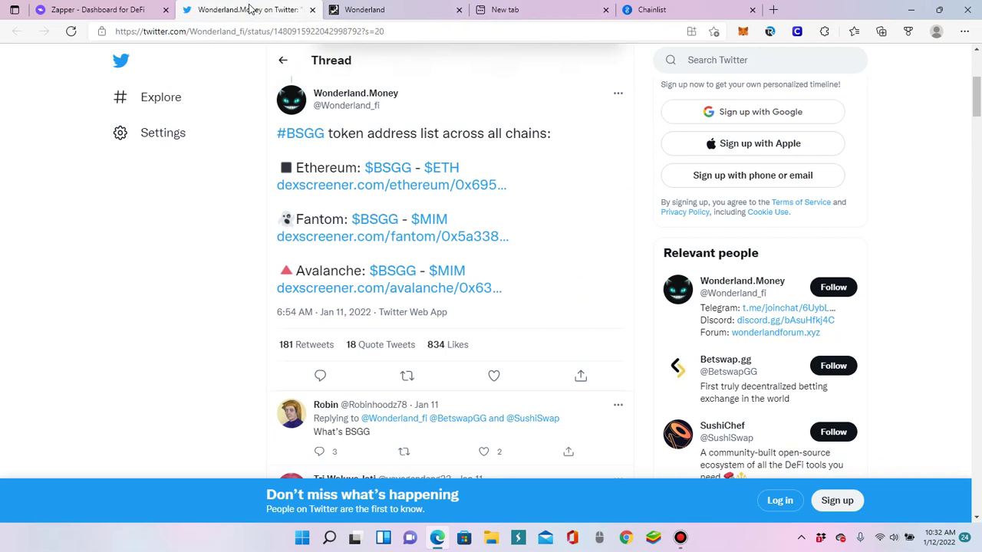
left_click(367, 290)
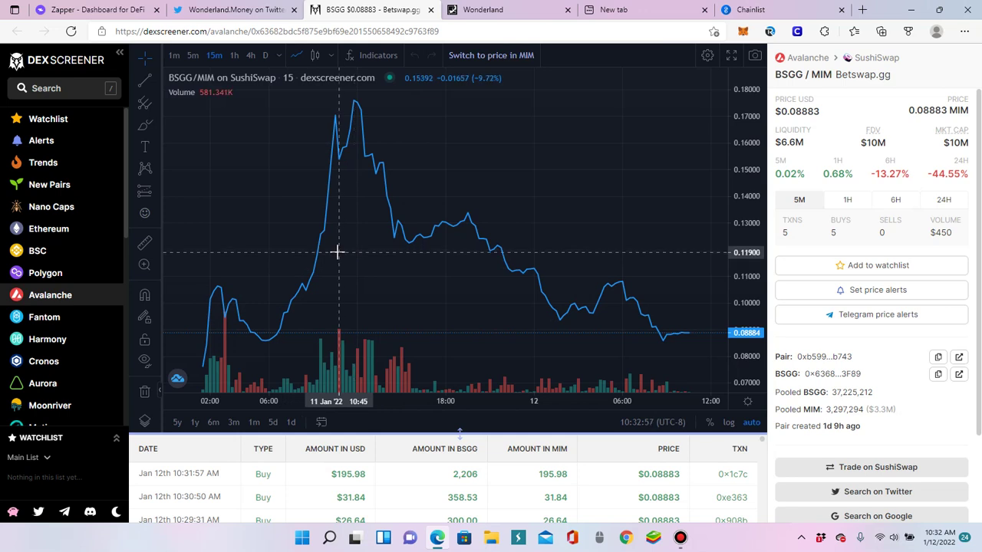
left_click_drag(459, 434, 459, 311)
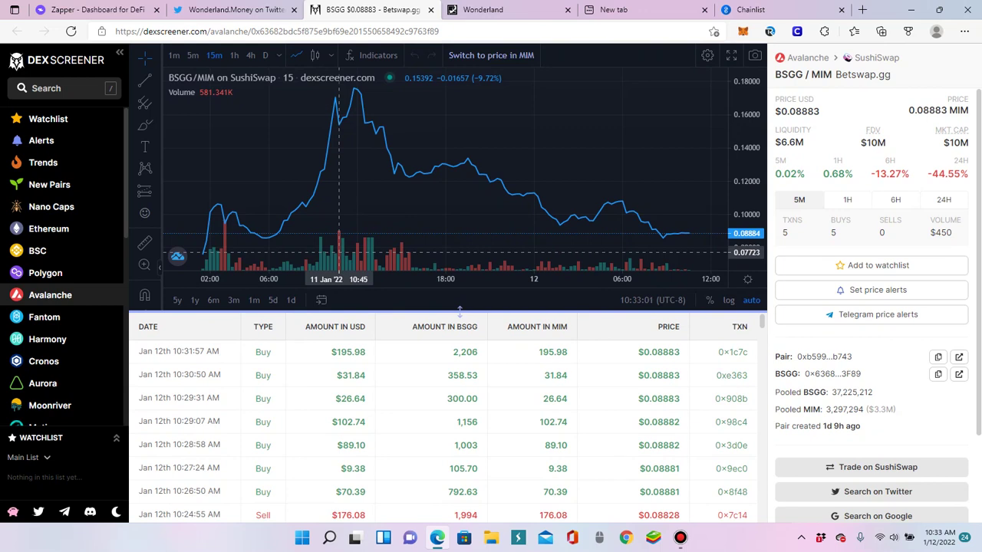
left_click_drag(459, 311, 459, 452)
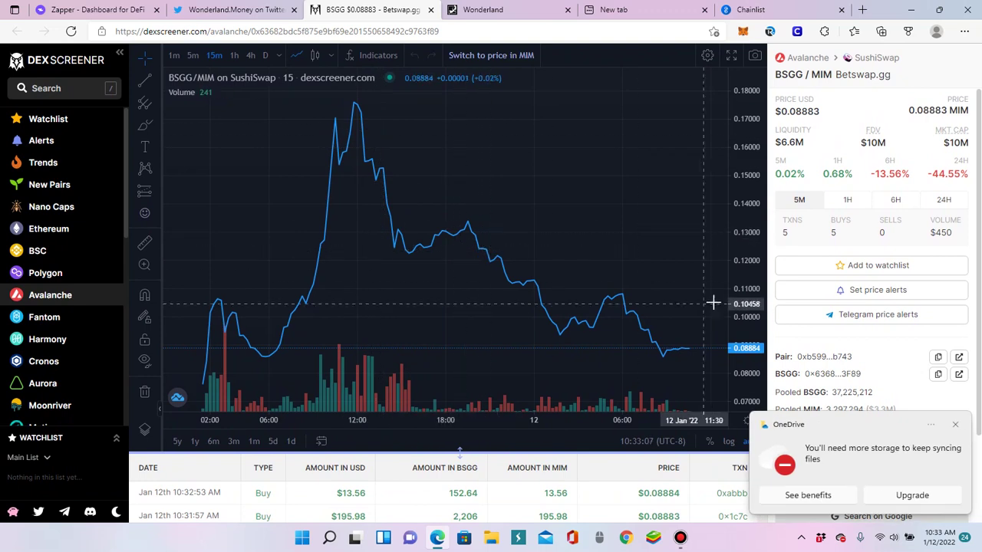
Dismiss the OneDrive storage notification and bring up the MetaMask wallet.
left_click(953, 427)
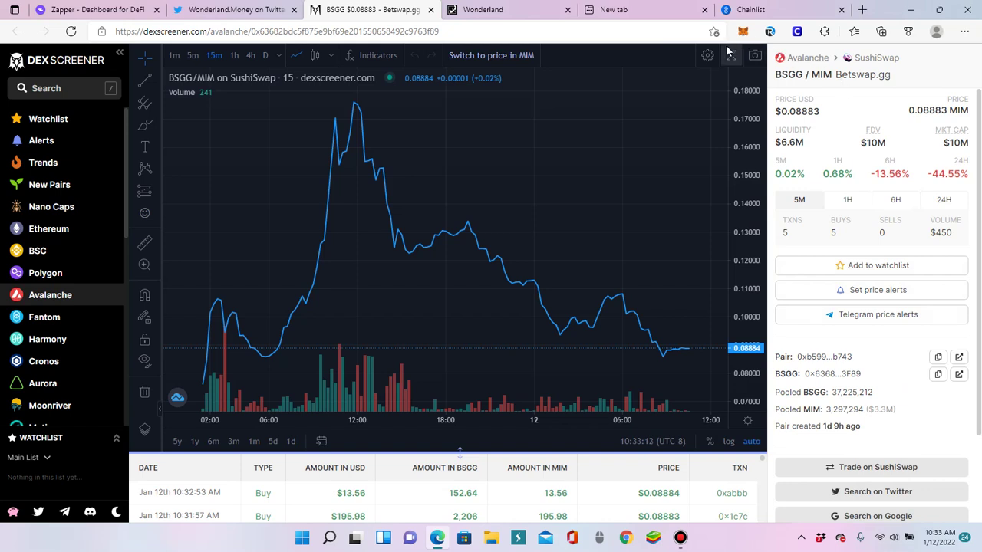
left_click(743, 30)
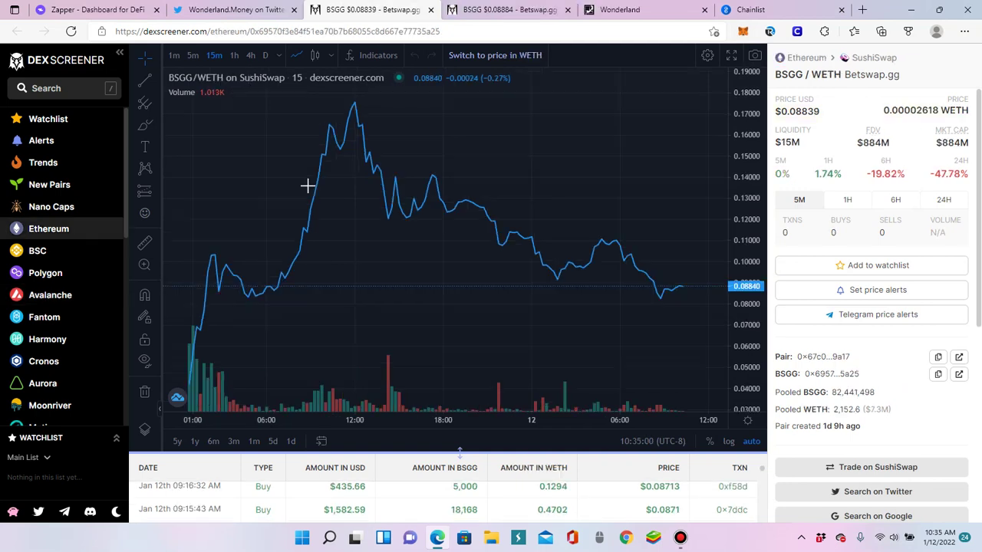
Copy the BSGG token contract address from the details of the Ethereum BSGG / WETH pair.
key("/")
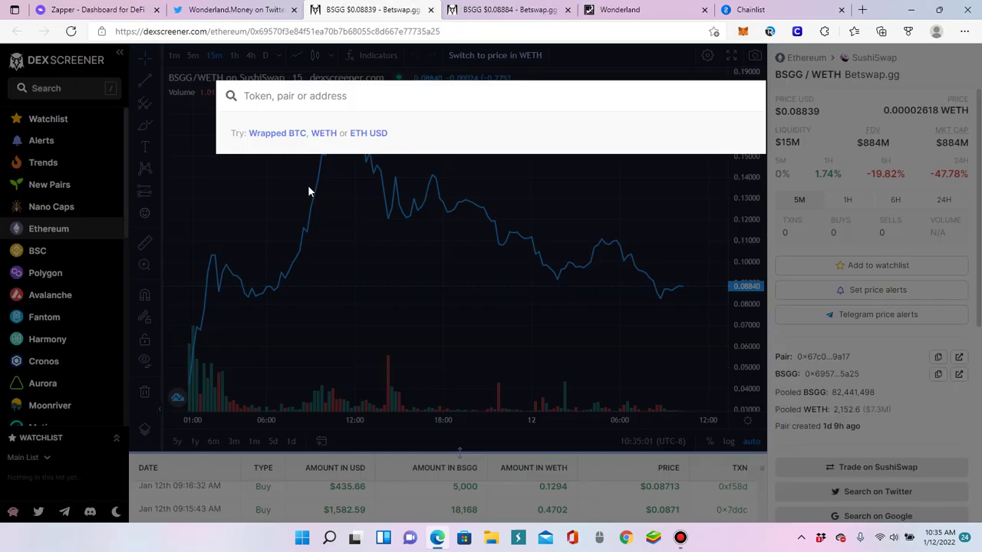
left_click(415, 288)
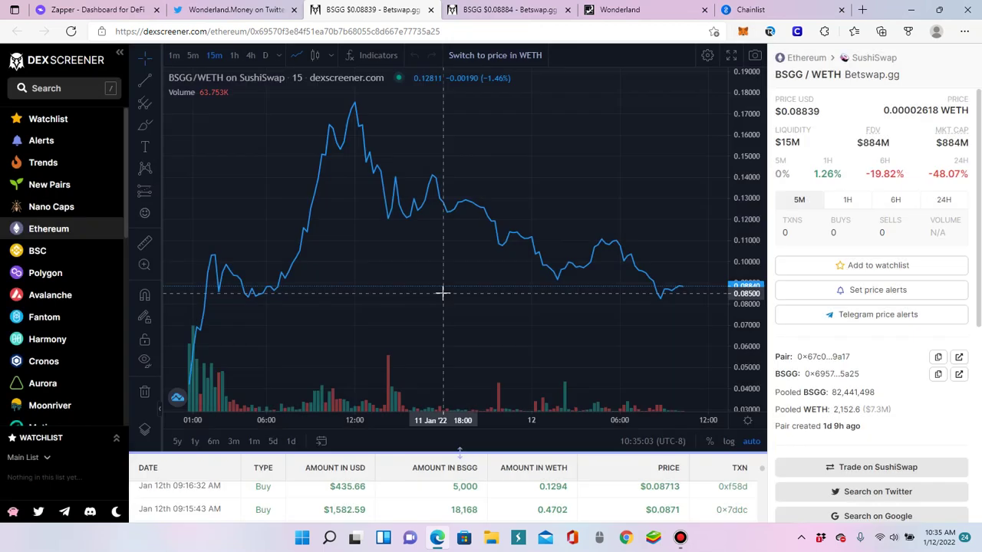
left_click(939, 378)
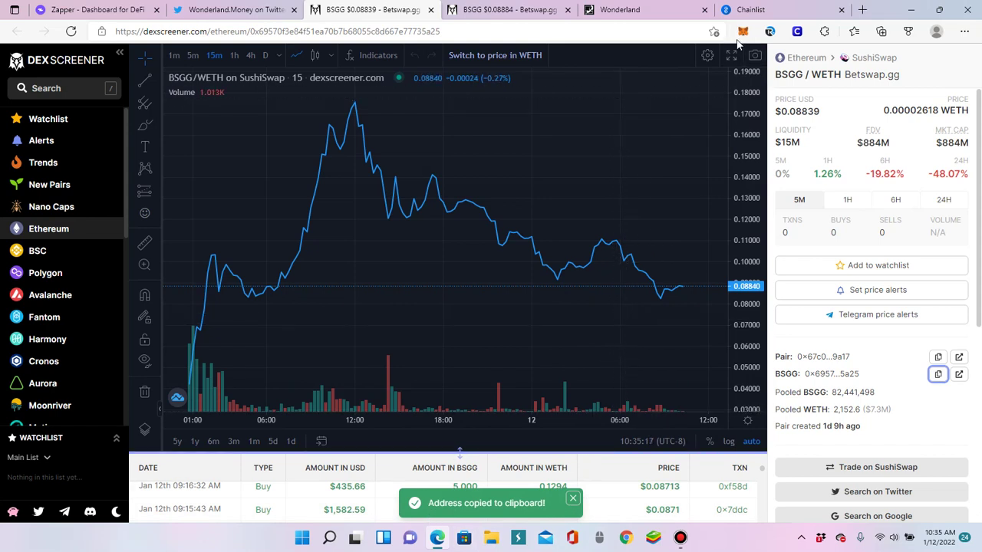
Start a custom token import in MetaMask on the Avalanche Network and enter the copied BSGG contract address.
left_click(742, 33)
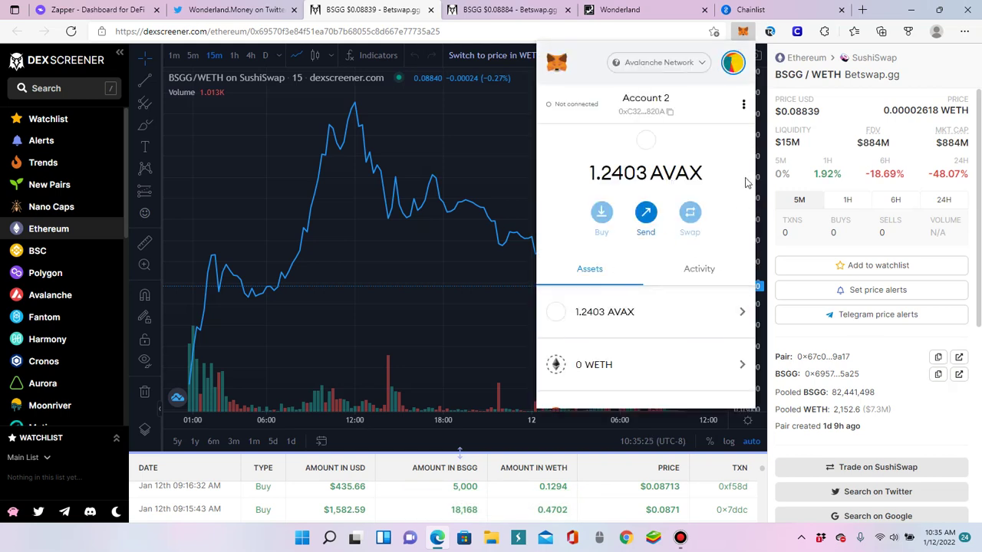
left_click_drag(755, 163, 748, 305)
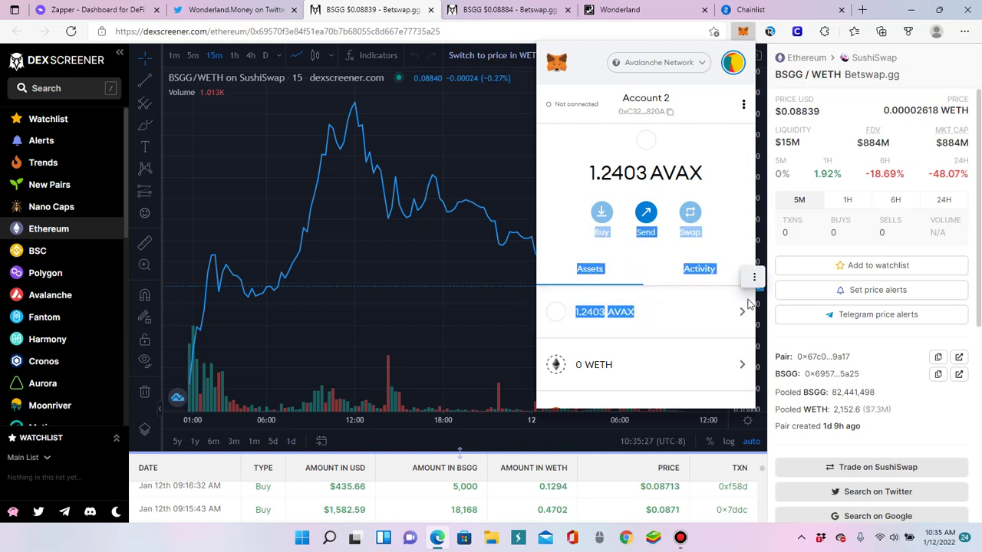
scroll(749, 304, "down", 10)
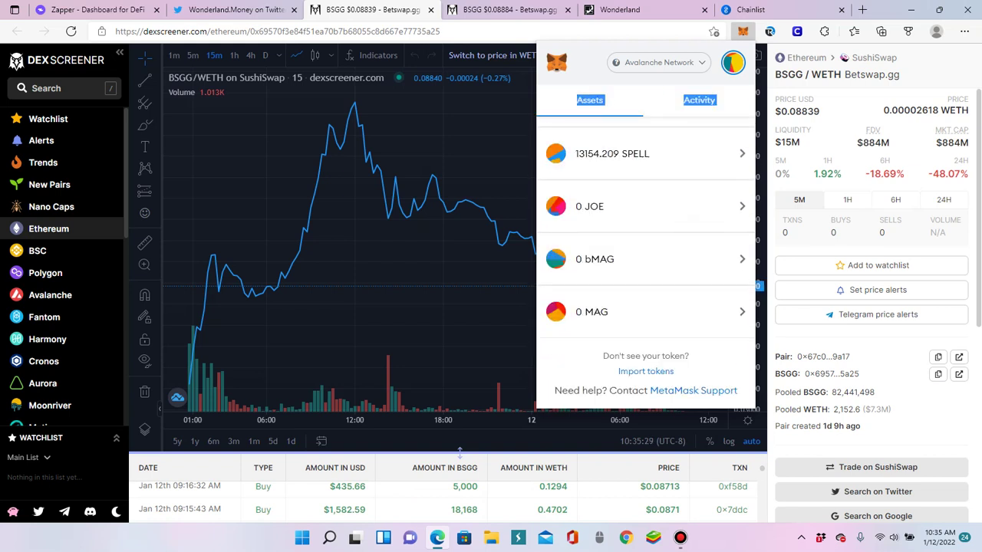
left_click(652, 373)
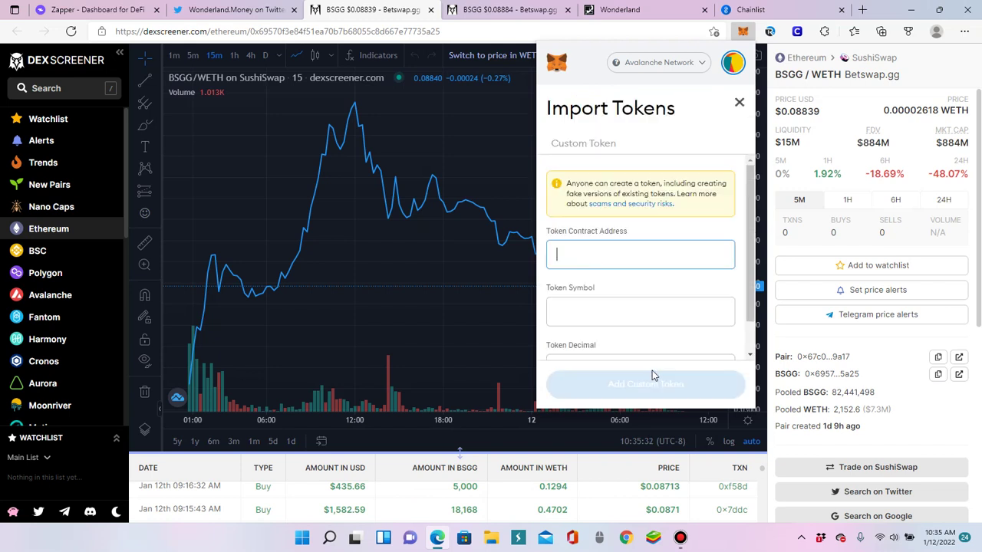
left_click(562, 258)
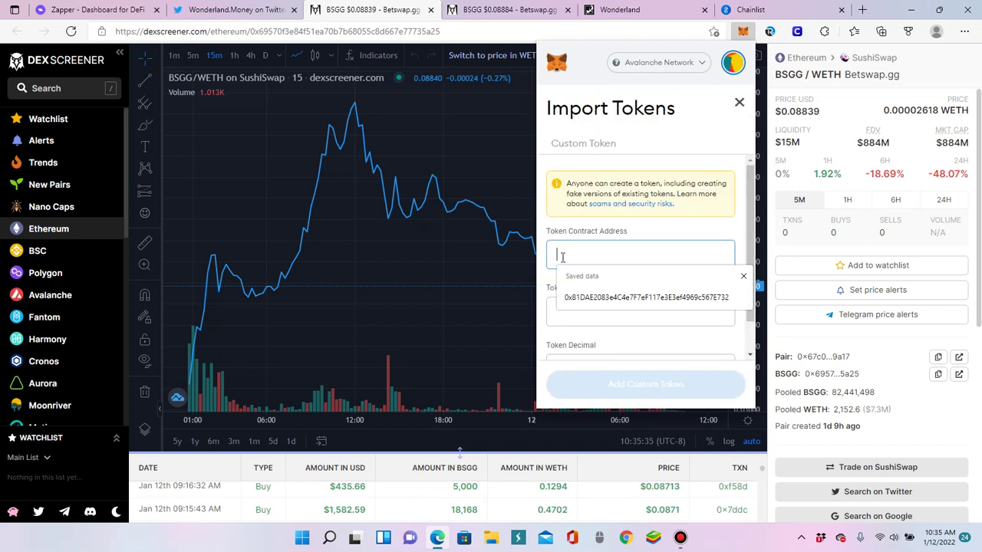
key("ctrl+v")
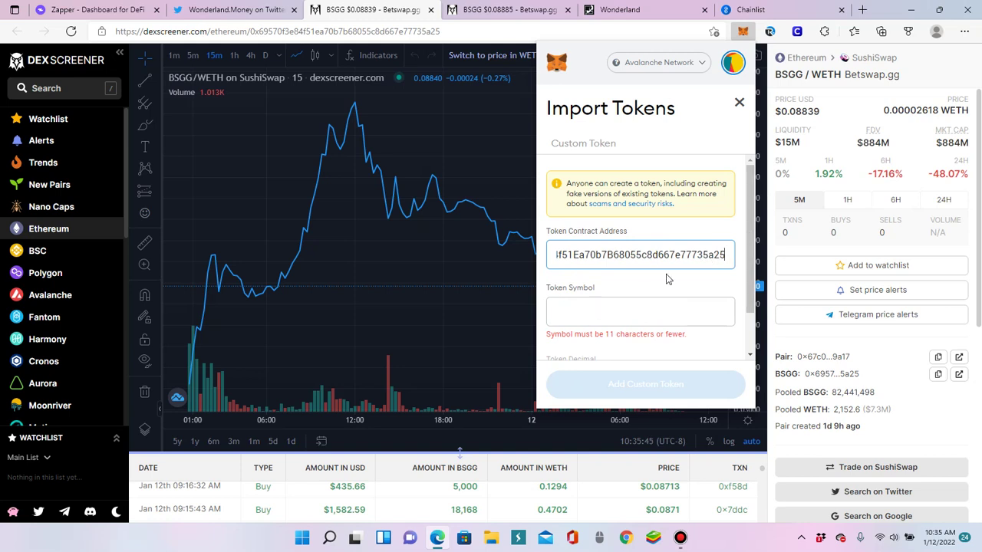
Look back through the entered token contract address toward its beginning, leaving it as it is.
left_click(572, 318)
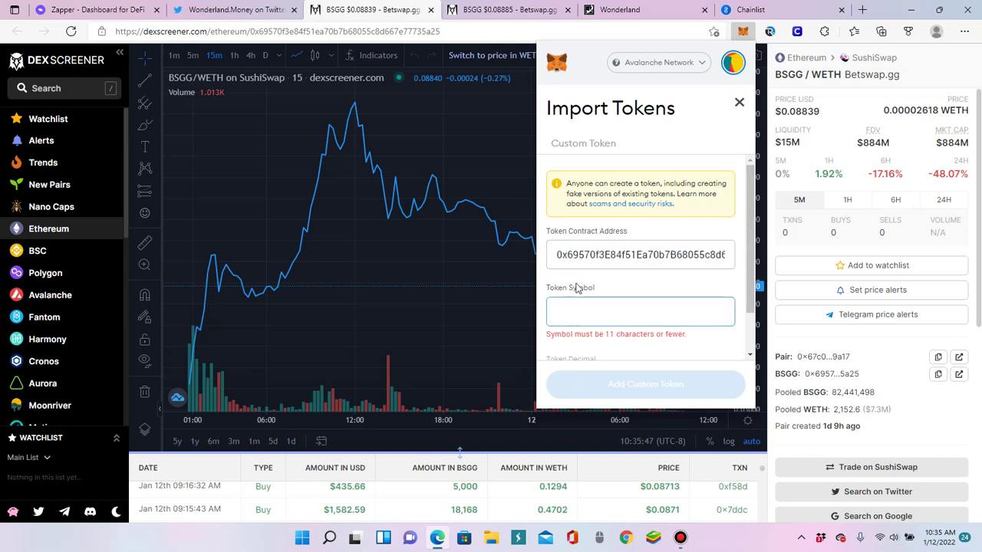
left_click(555, 254)
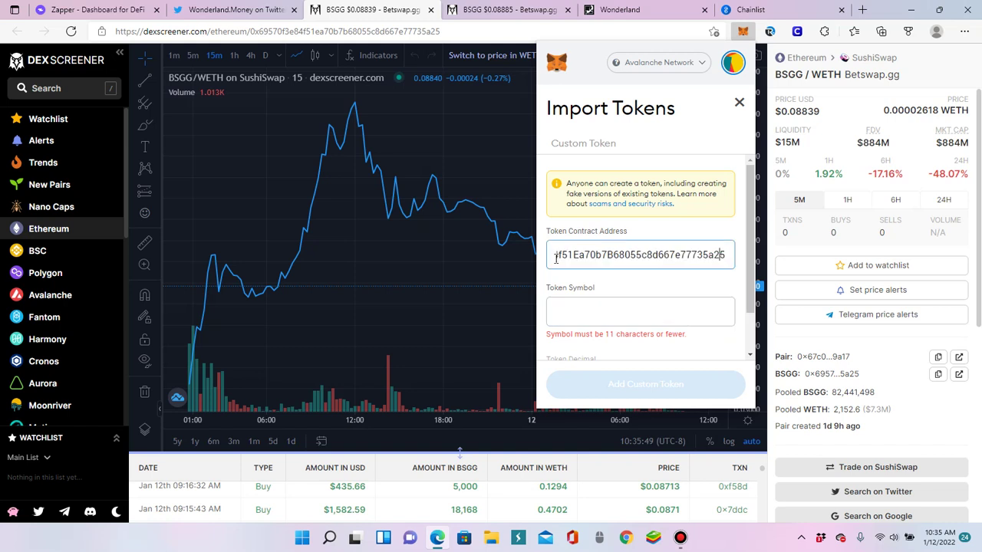
key("Left")
key("Left")
key("Left")
key("Left")
key("Left")
key("Left")
key("Left")
key("Left")
key("Left")
key("Left")
key("Left")
key("Left")
key("Left")
key("Left")
key("Left")
key("Left")
key("Left")
key("Left")
key("Left")
key("Left")
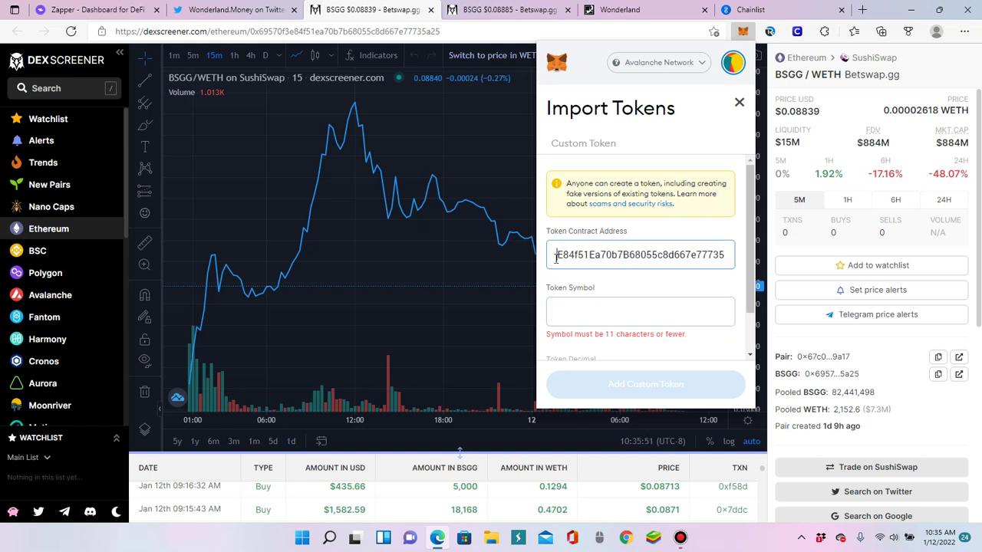
Set the token symbol to BSGG and import the custom token into the wallet.
left_click(559, 311)
type("BSGG")
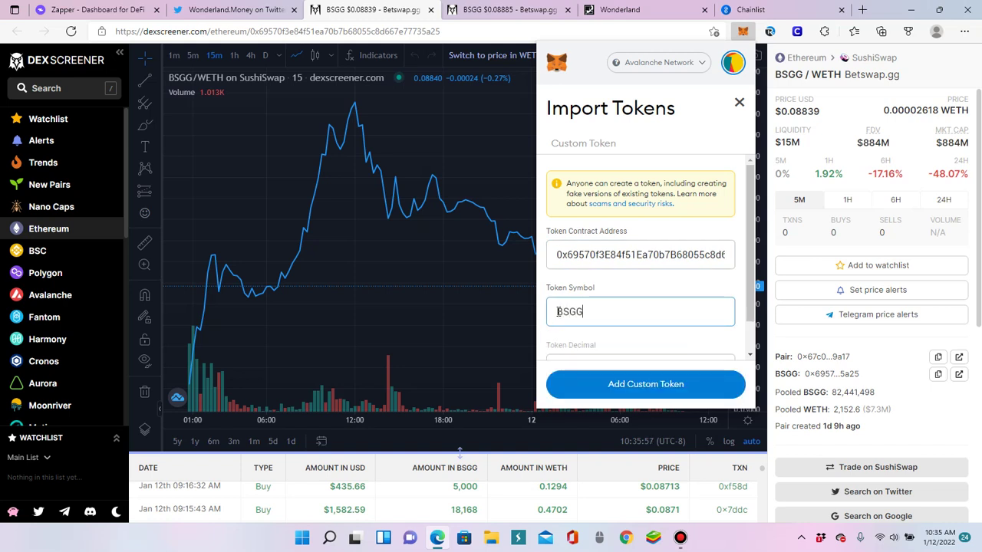
left_click(645, 388)
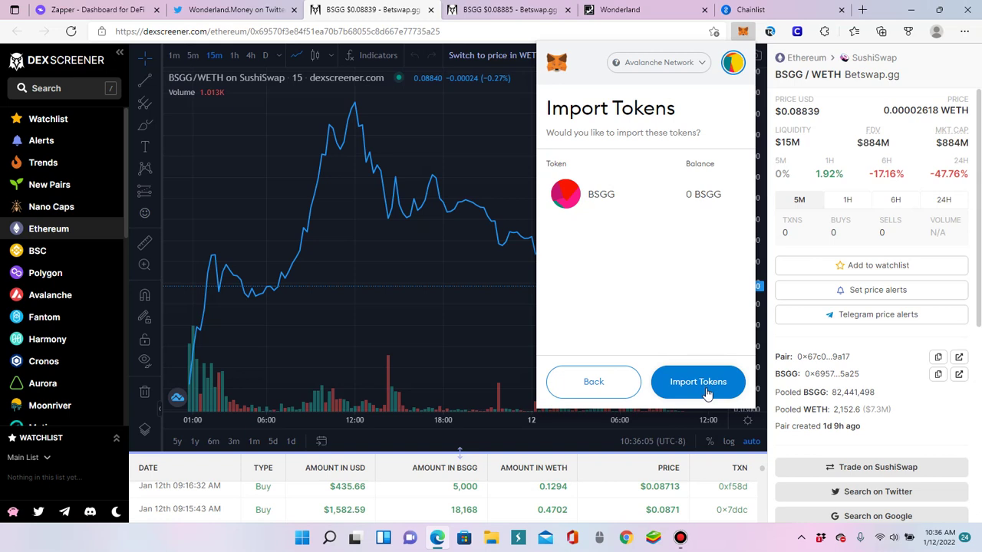
left_click(707, 390)
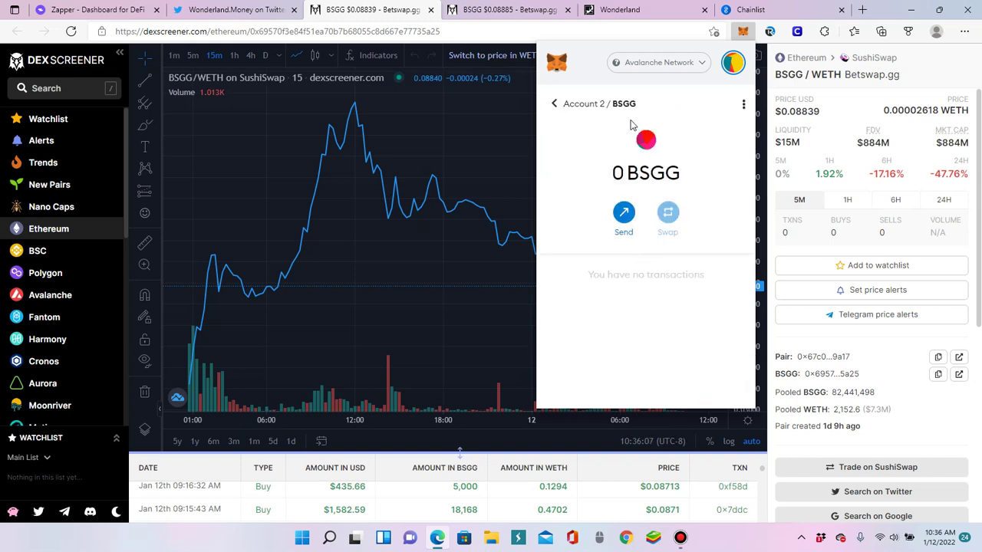
View the wallet's network list from the BSGG token page and close it without switching networks.
left_click(647, 68)
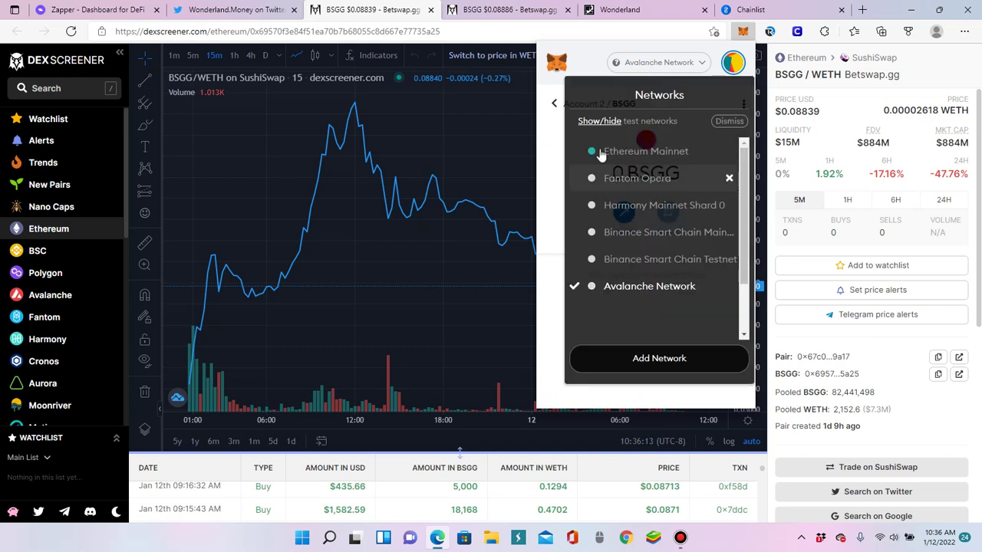
left_click(551, 185)
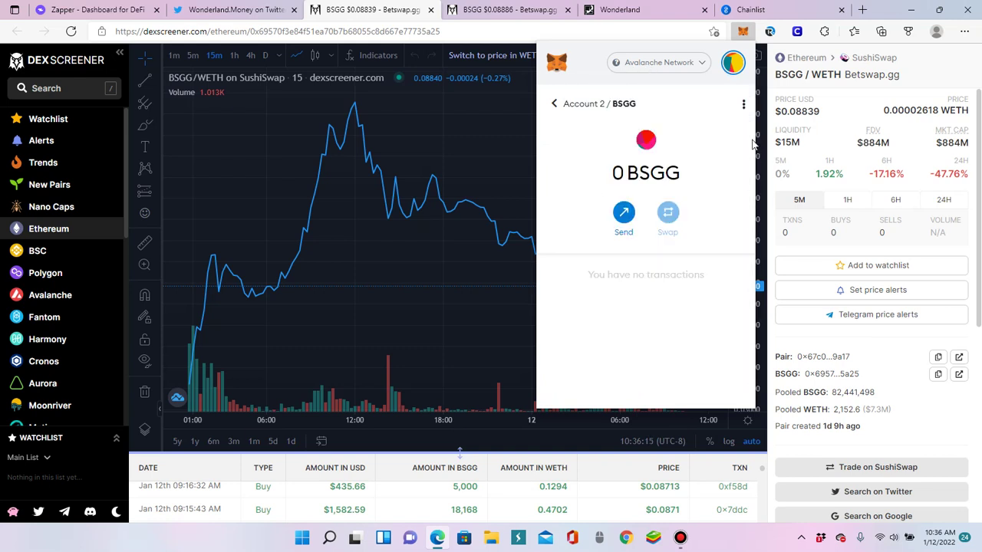
left_click_drag(745, 234, 745, 253)
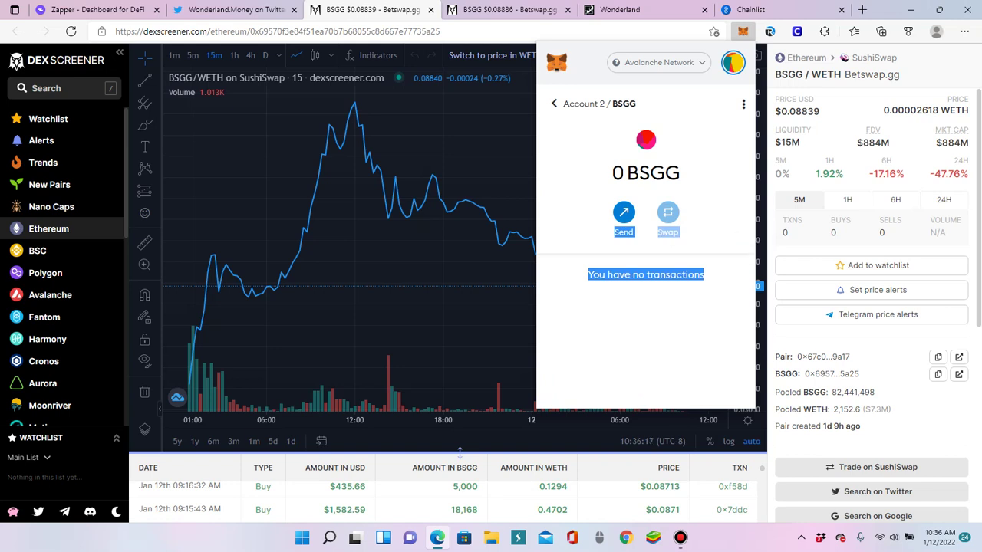
Return to the account's assets and look down the token list for the imported BSGG entry, then close the wallet.
left_click(555, 106)
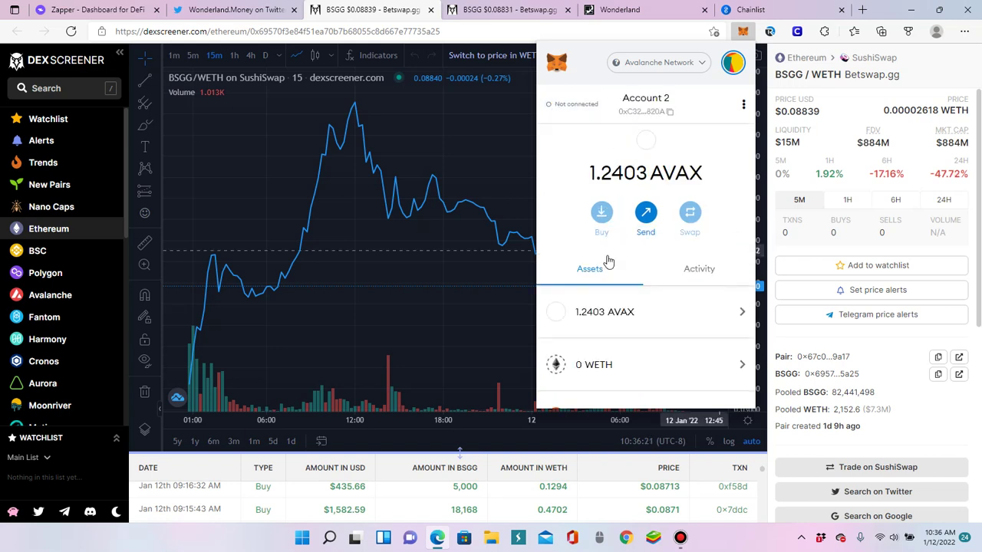
scroll(644, 274, "down", 5)
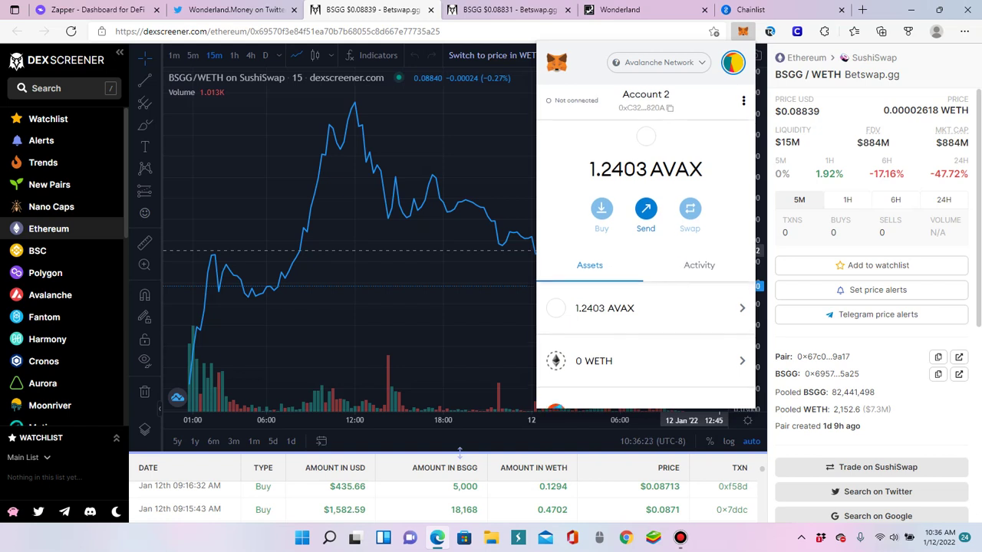
scroll(645, 268, "down", 8)
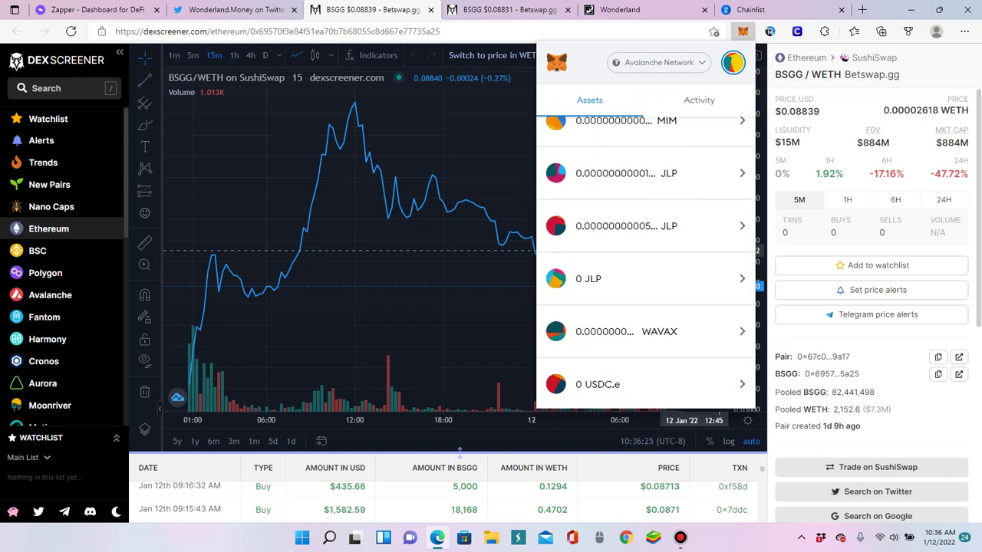
scroll(644, 269, "down", 2)
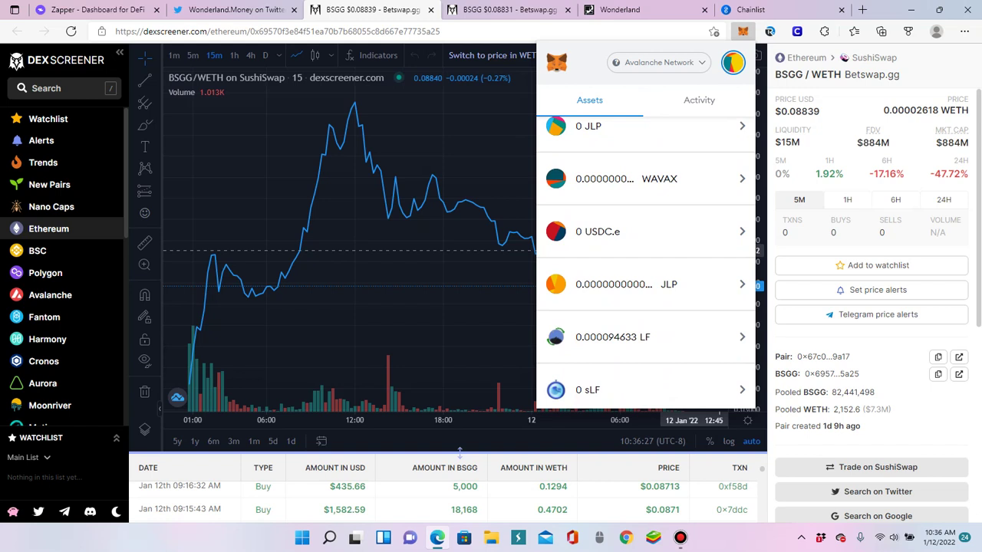
scroll(646, 263, "down", 6)
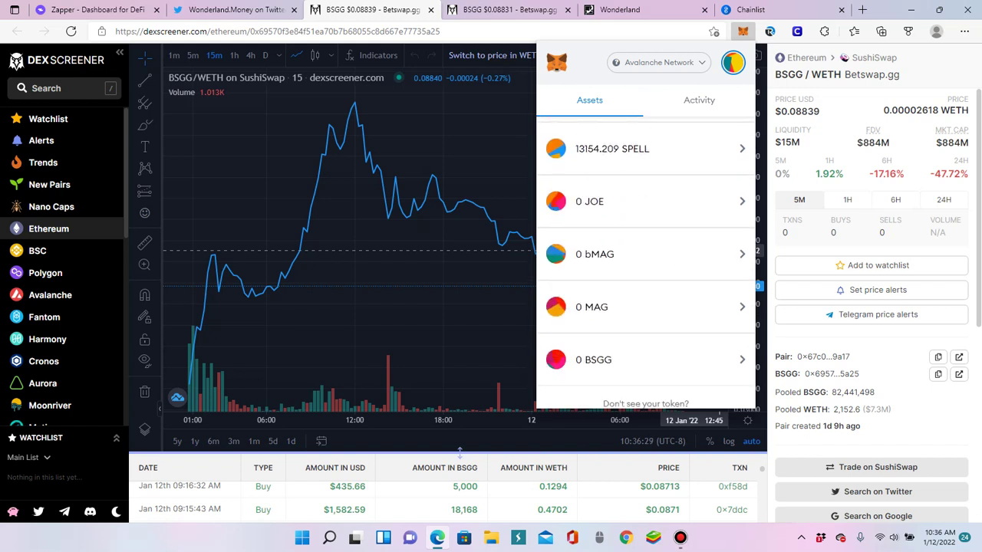
scroll(646, 269, "down", 2)
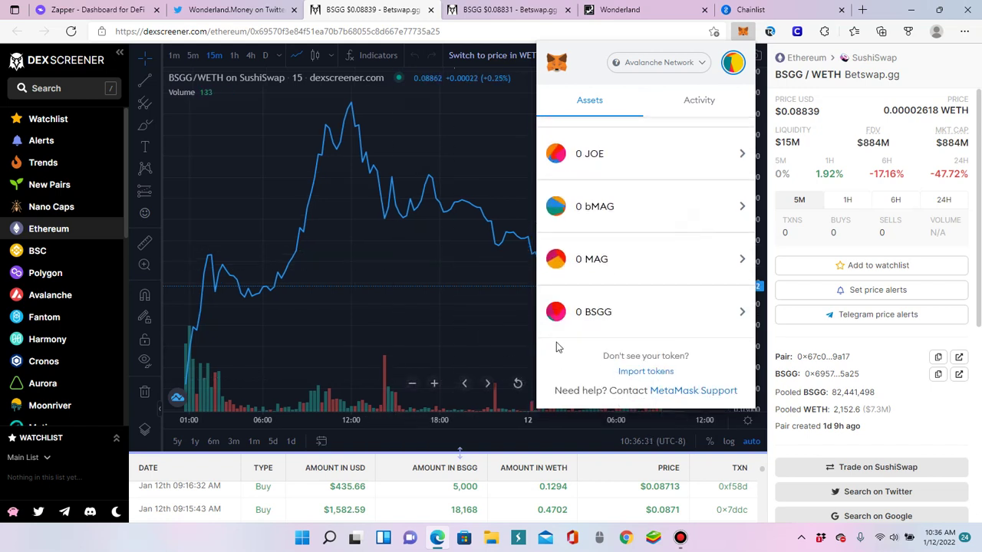
left_click(462, 175)
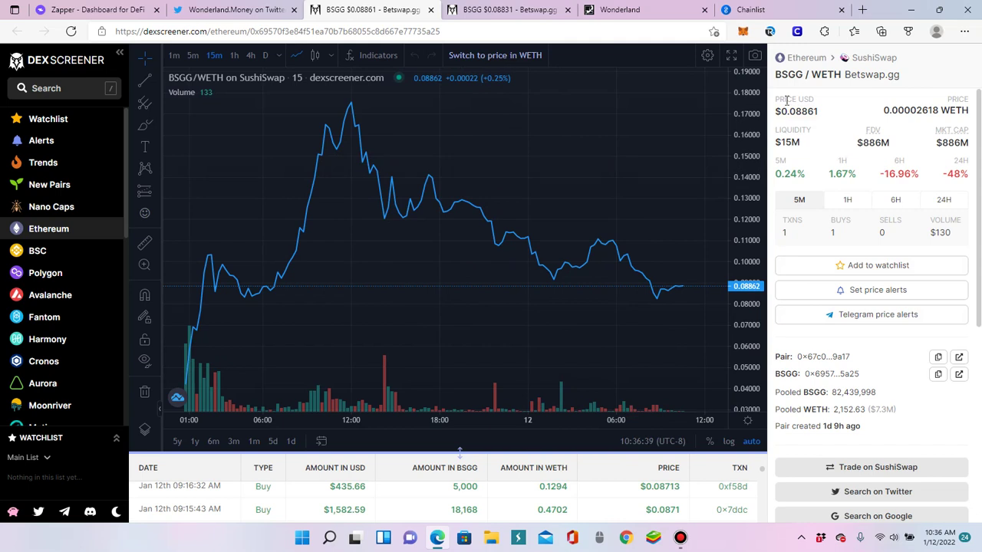
Switch the MetaMask wallet from the Avalanche Network to Ethereum Mainnet.
left_click(742, 34)
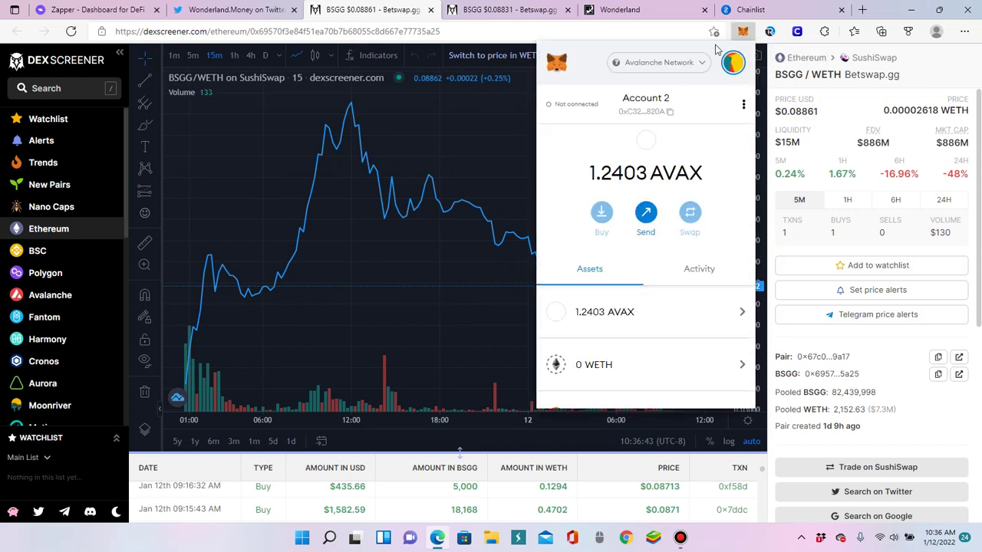
left_click(678, 67)
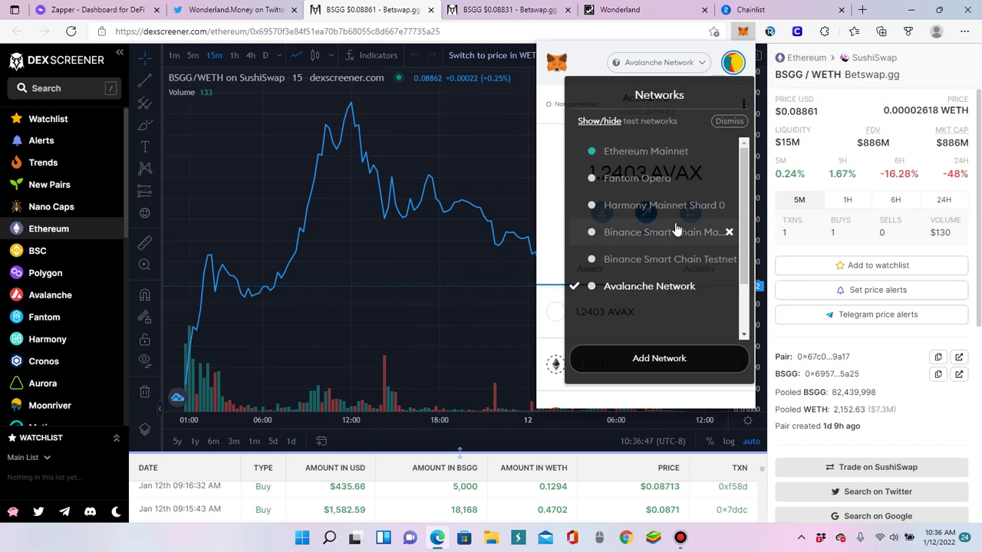
left_click(647, 151)
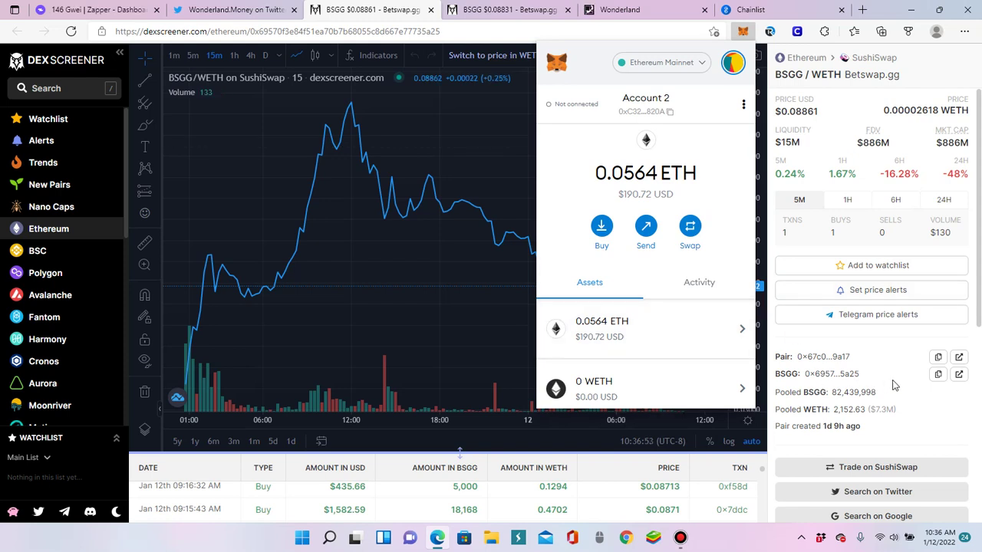
Copy the BSGG contract address from the pair details again and enter it in MetaMask's token import search on Ethereum Mainnet.
left_click(938, 375)
left_click(939, 375)
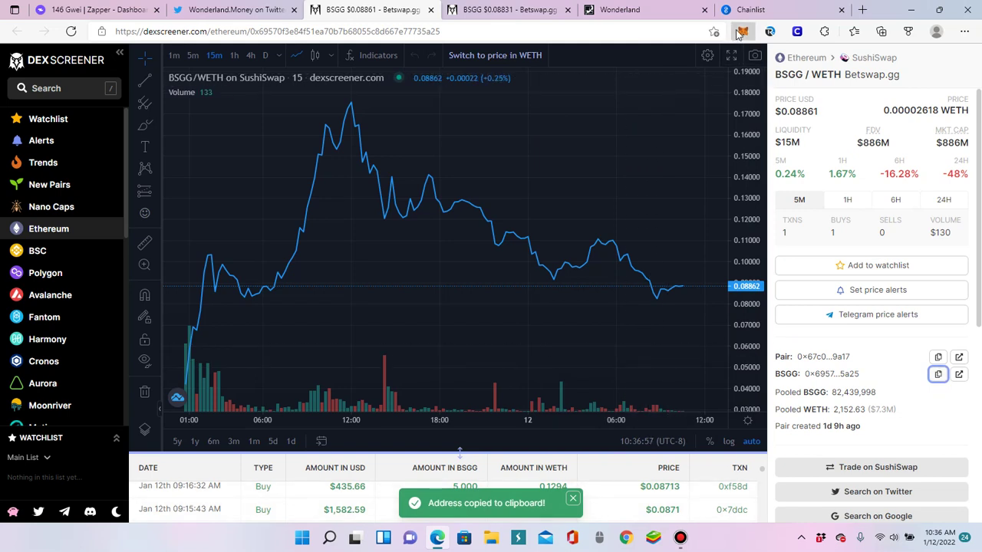
left_click(742, 32)
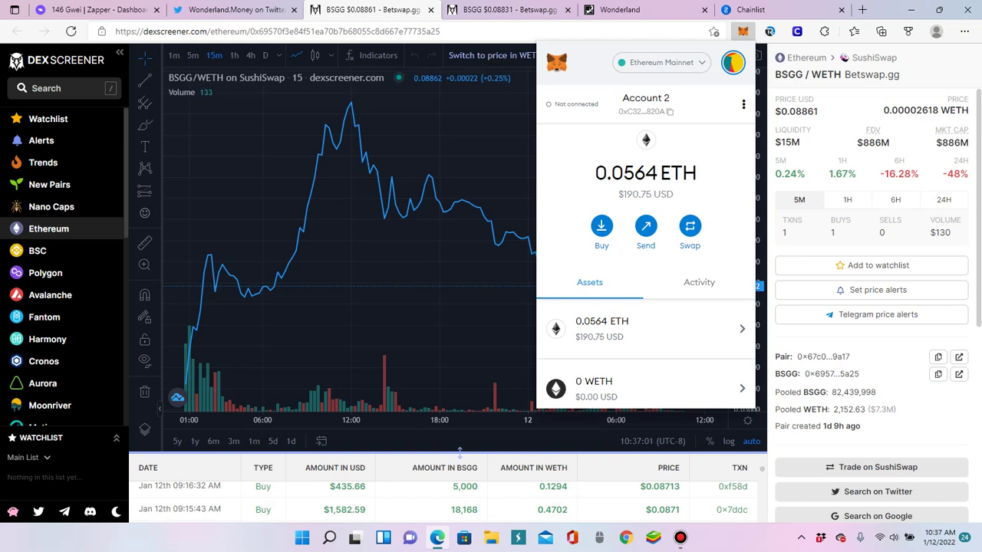
scroll(734, 167, "down", 4)
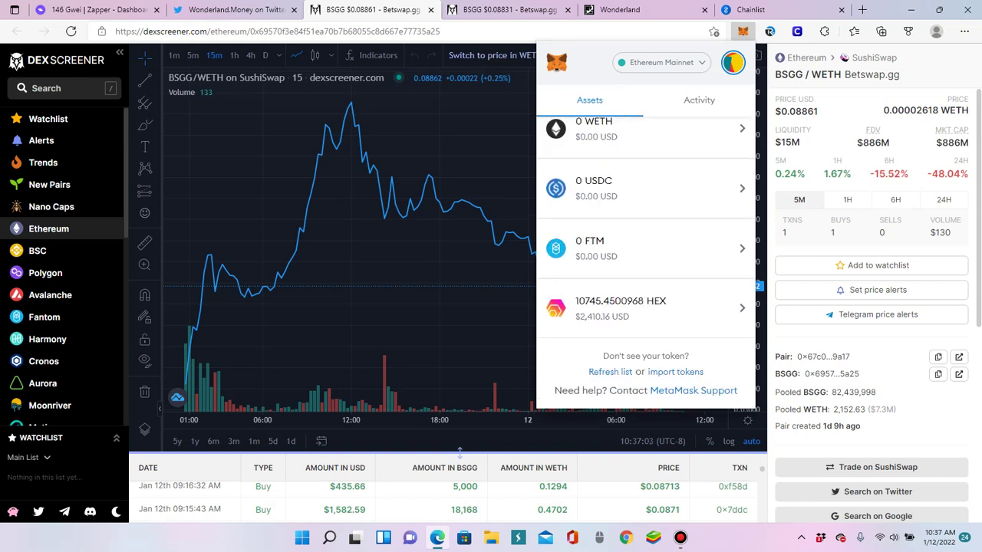
left_click(675, 371)
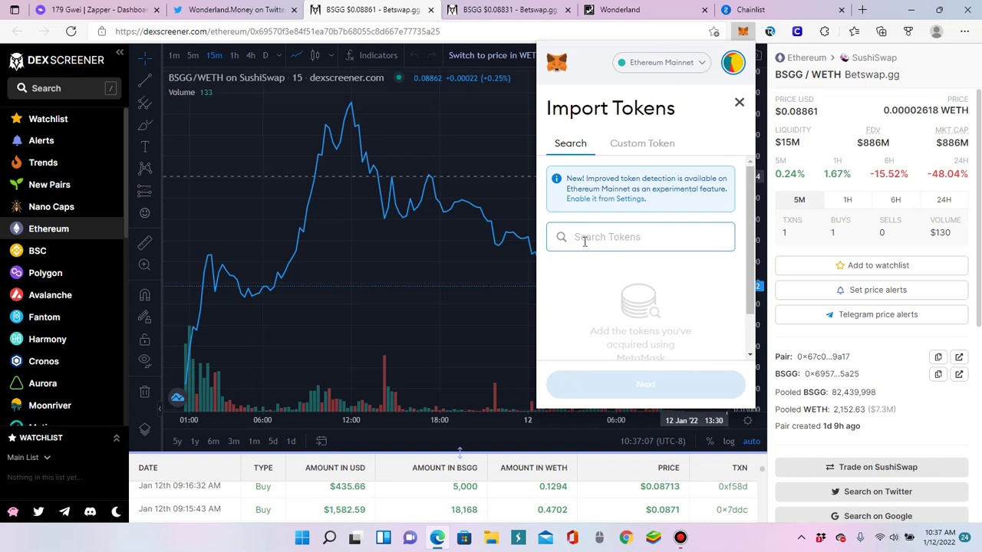
key("ctrl+v")
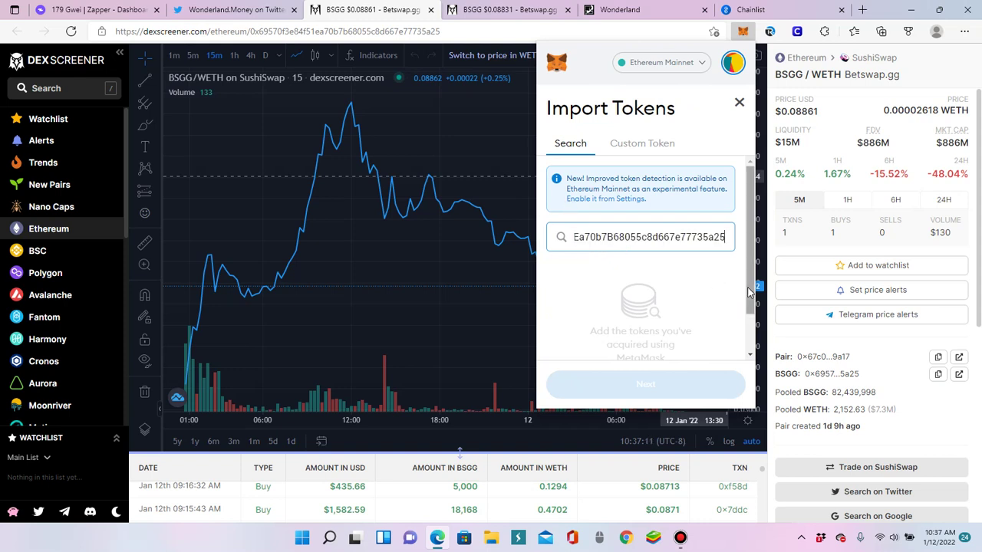
Import BSGG as a custom token on Ethereum Mainnet using the saved contract address 0x69570f3E84f51Ea70b7B68055c8d667e77735a25.
scroll(737, 315, "down", 2)
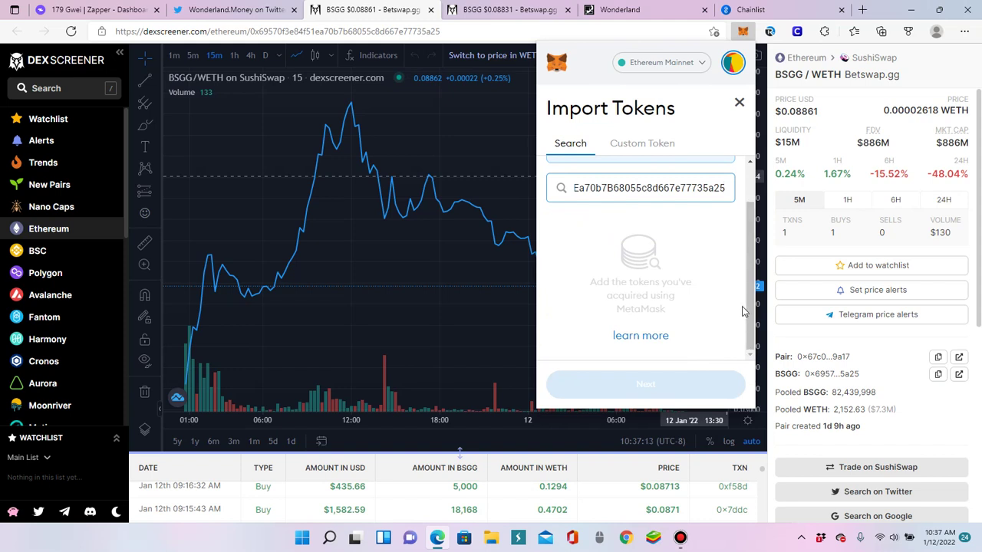
scroll(733, 261, "up", 2)
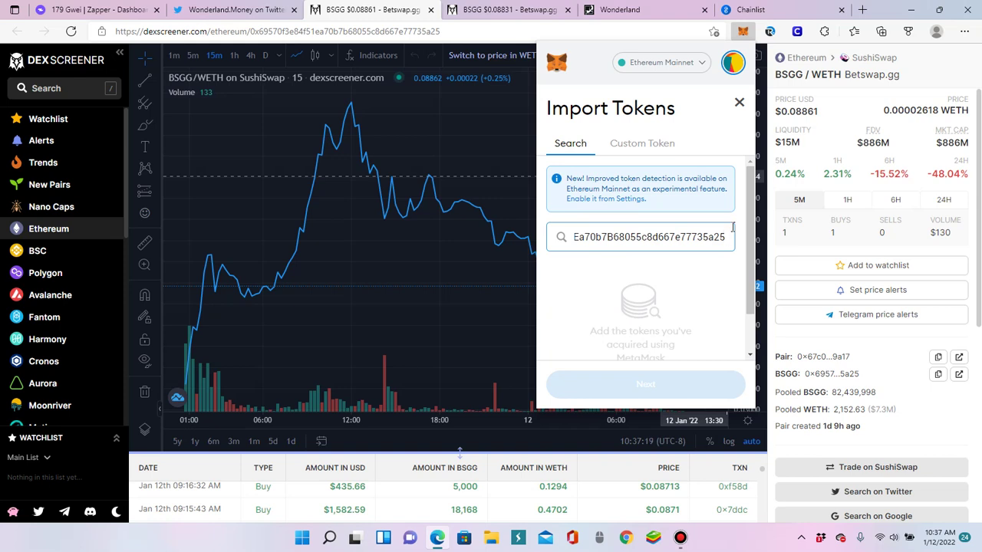
left_click(649, 146)
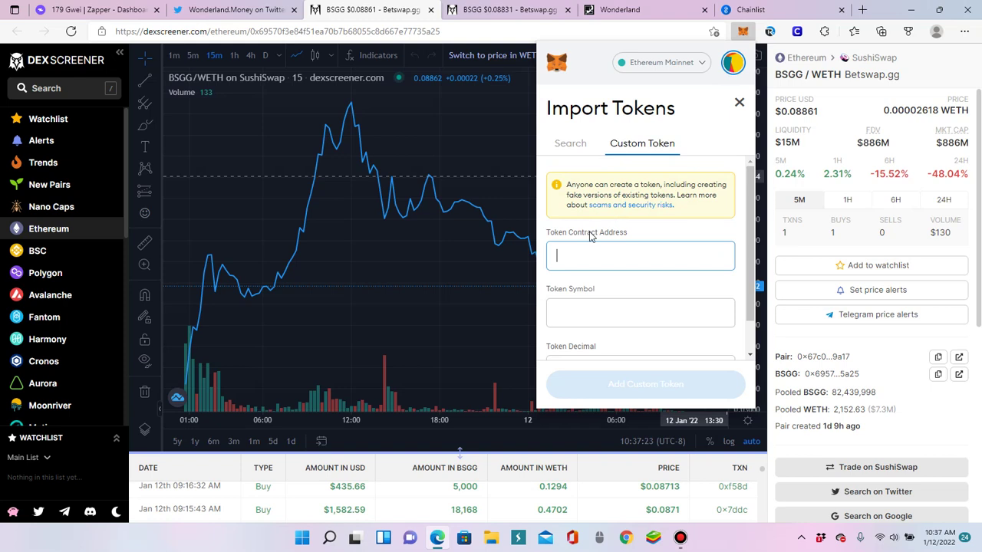
left_click(567, 260)
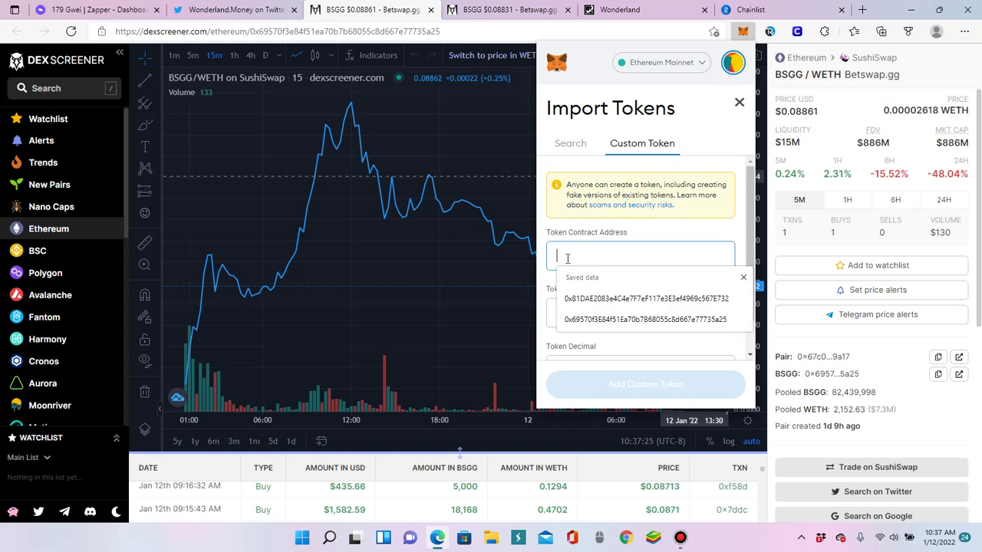
left_click(587, 319)
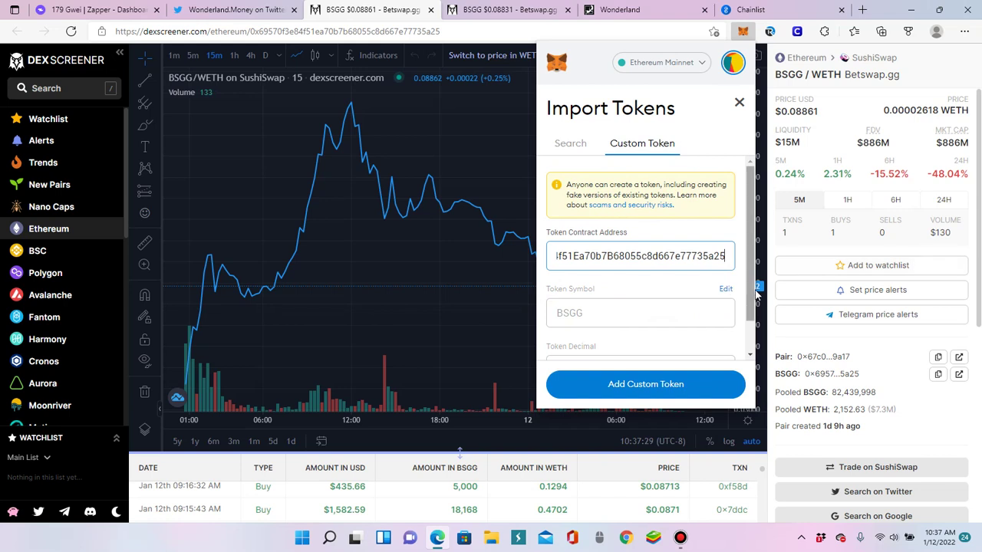
scroll(756, 294, "down", 2)
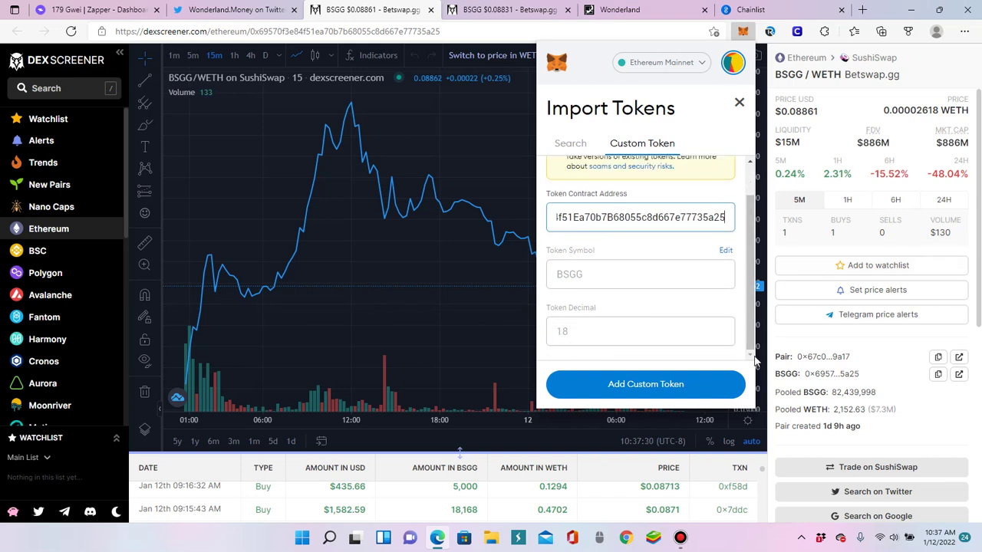
left_click(629, 386)
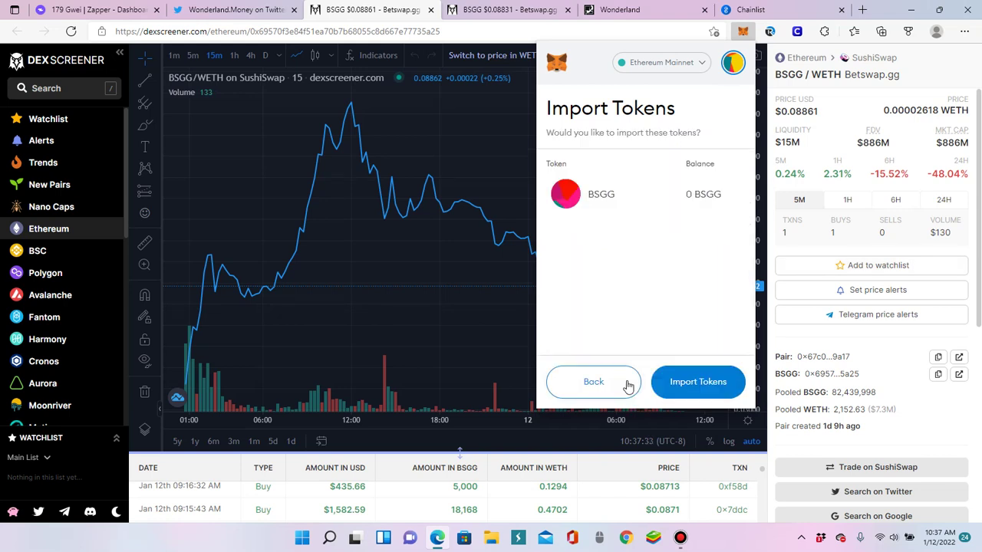
left_click(672, 382)
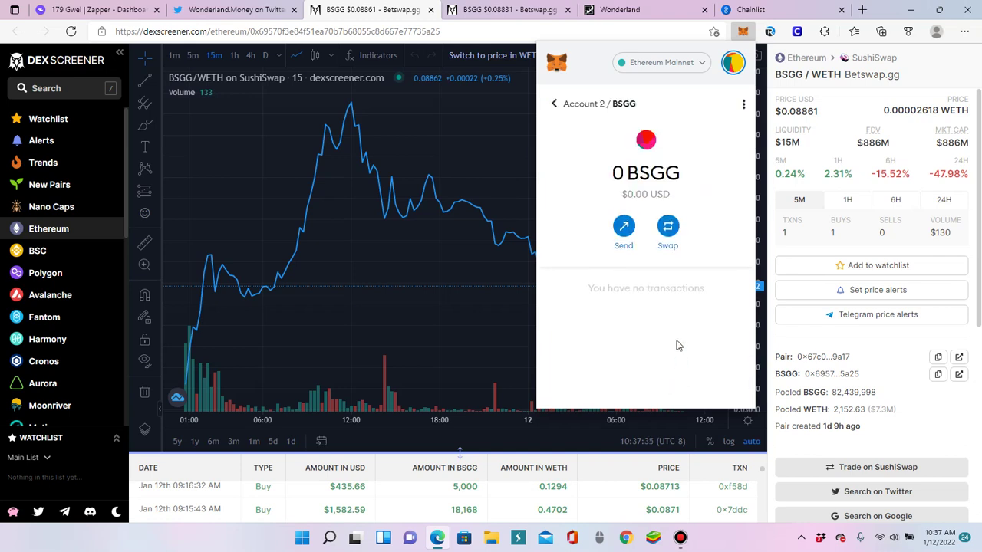
Switch the MetaMask wallet to Fantom Opera and copy the BSGG contract address from the DexScreener pair details.
left_click(673, 68)
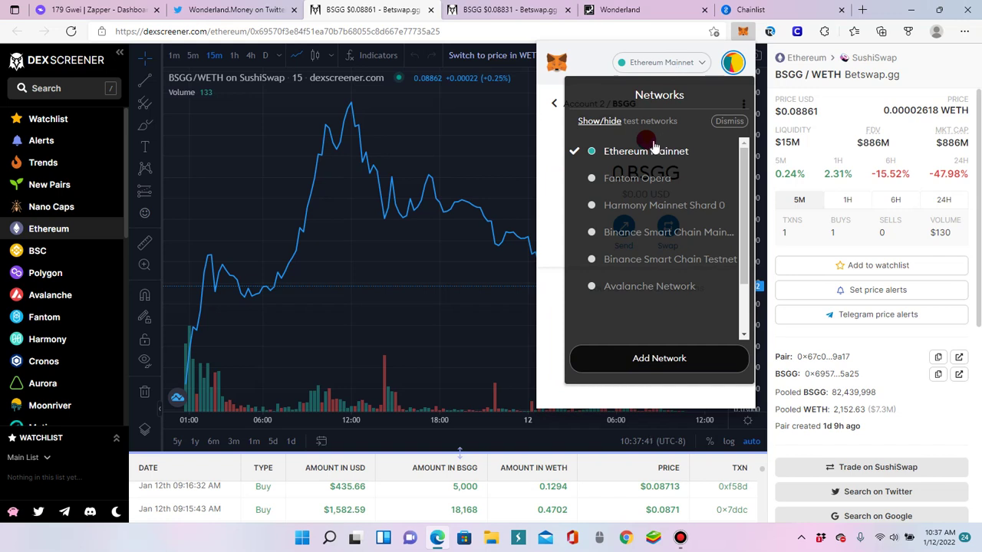
left_click(640, 183)
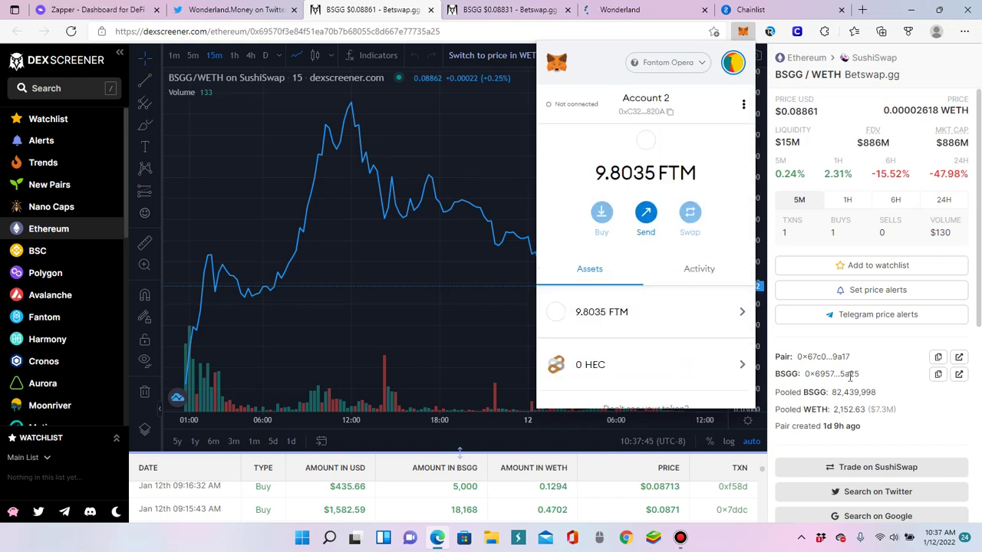
left_click(938, 374)
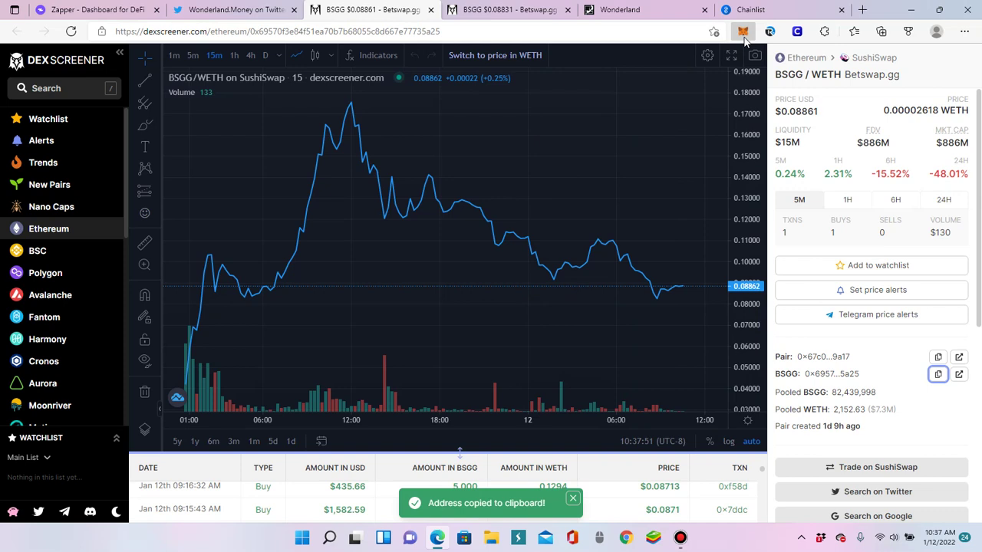
Import a custom token on Fantom Opera with the saved contract address 0x69570f3E84f51Ea70b7B68055c8d667e77735a25 and the symbol BSGG.
left_click(743, 32)
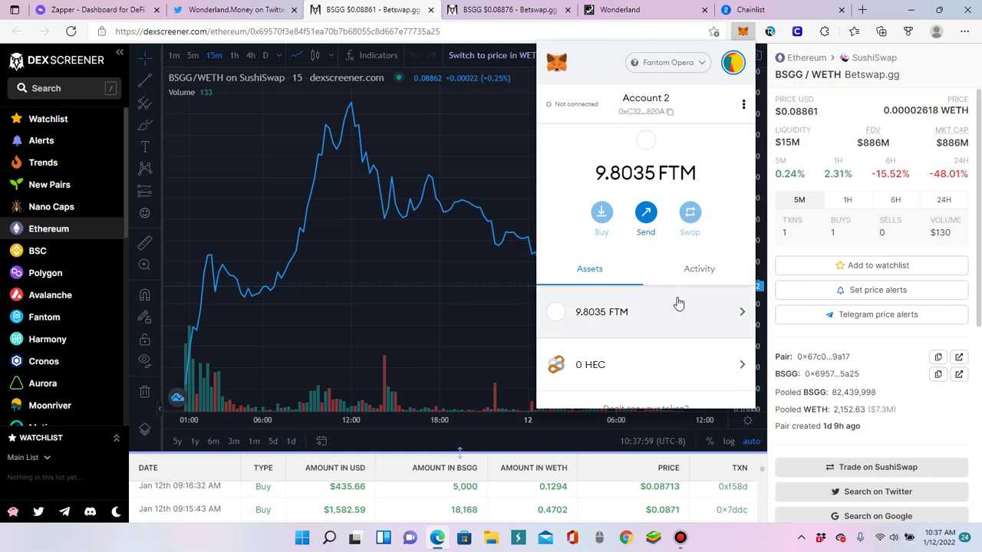
scroll(631, 329, "down", 1)
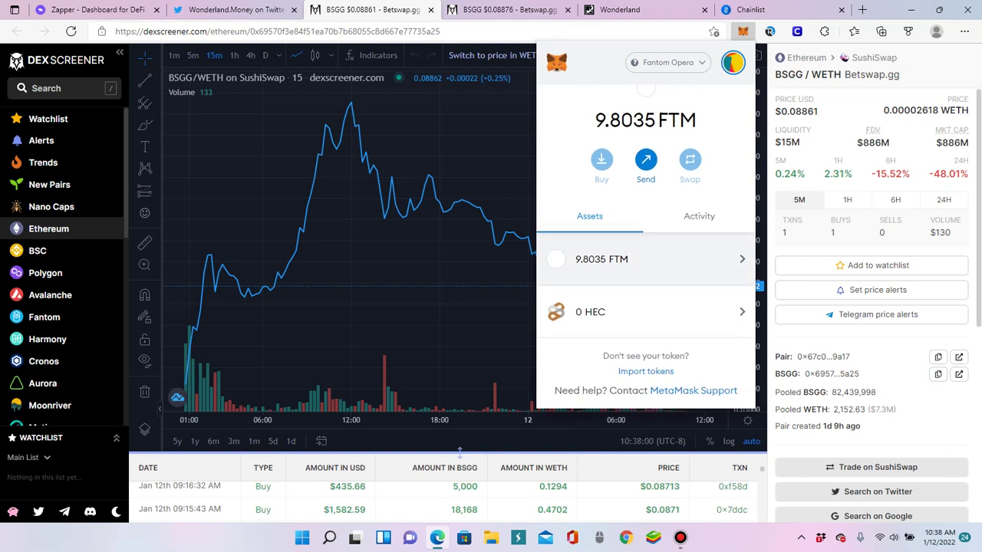
left_click(644, 375)
left_click(563, 255)
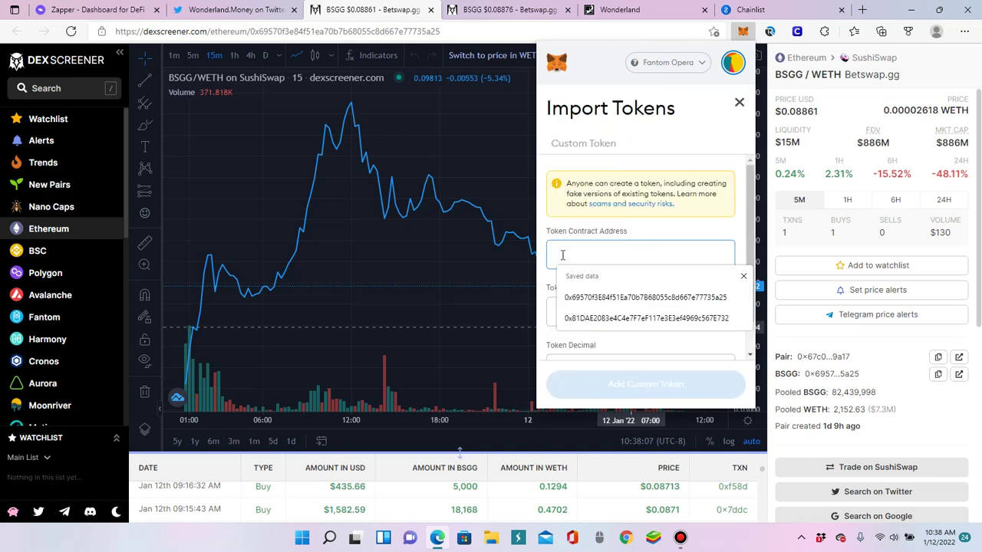
left_click(586, 298)
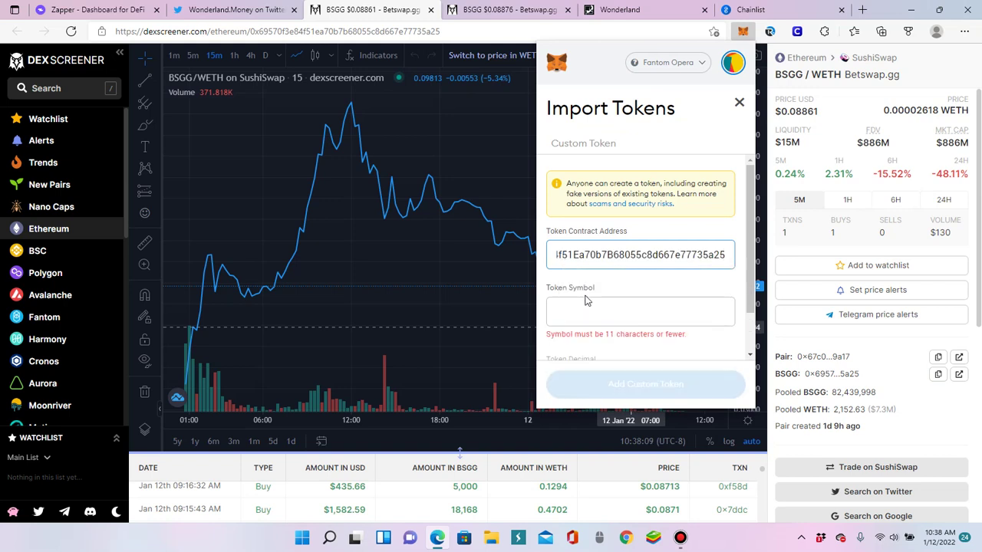
left_click(573, 315)
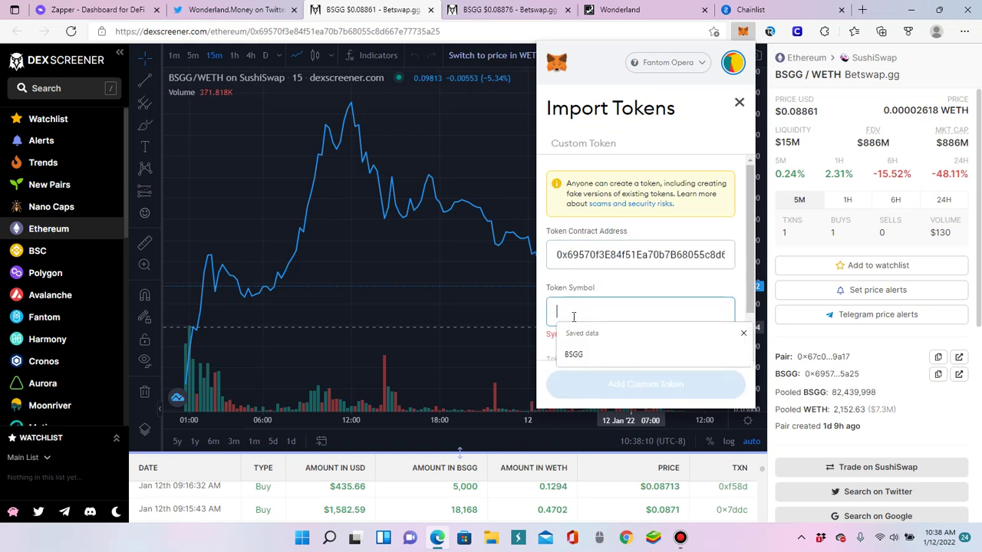
left_click(576, 355)
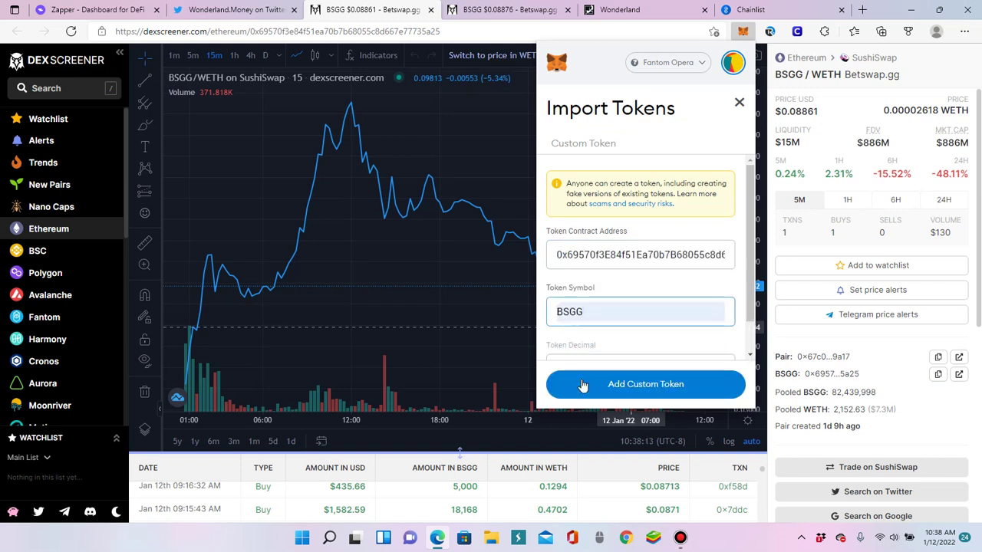
left_click(620, 387)
left_click(694, 387)
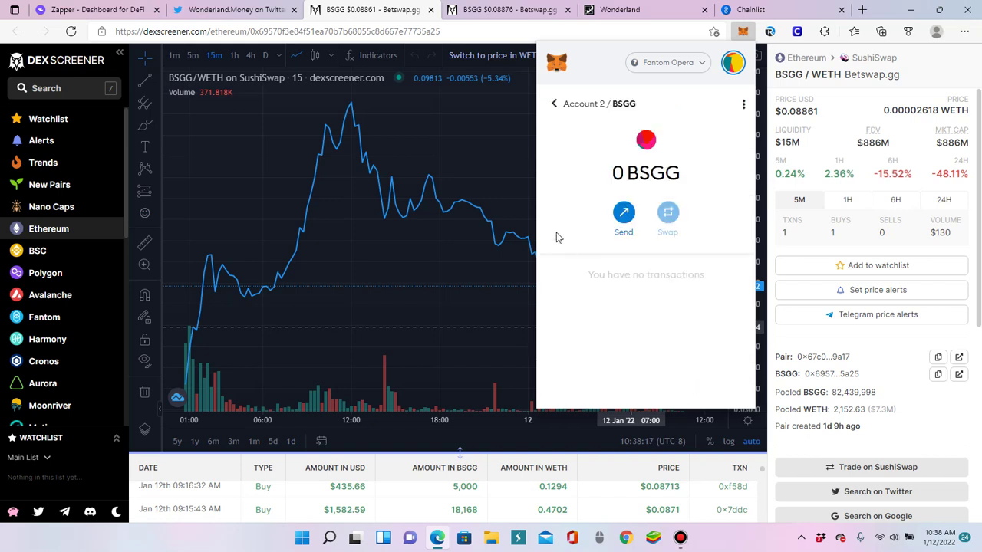
Switch the MetaMask wallet from Fantom Opera to the Avalanche Network and close the wallet.
left_click(658, 63)
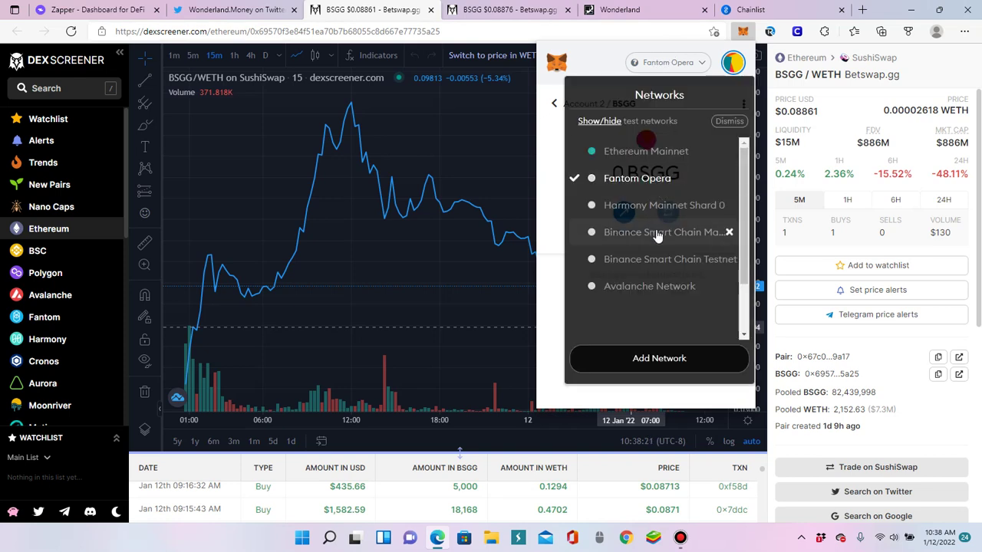
left_click(553, 205)
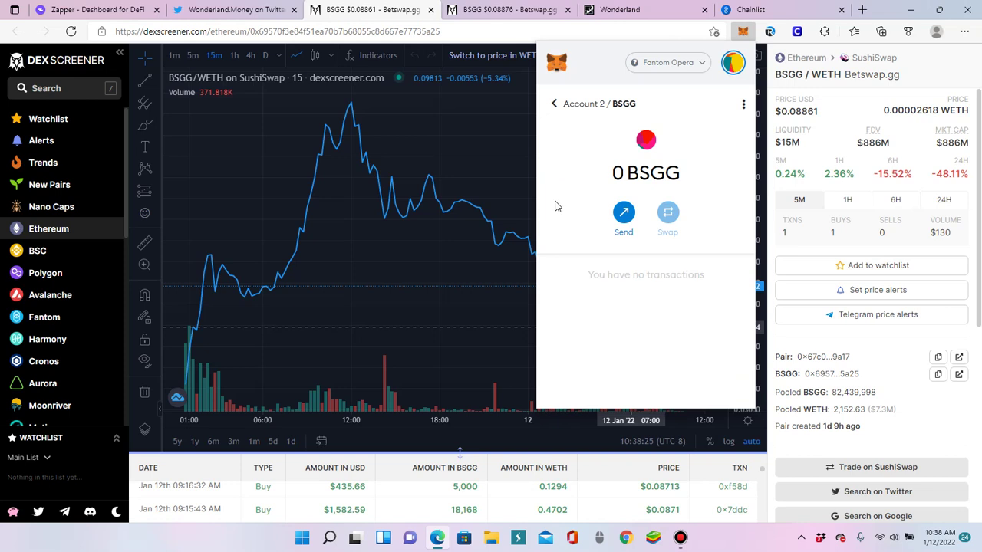
left_click(666, 65)
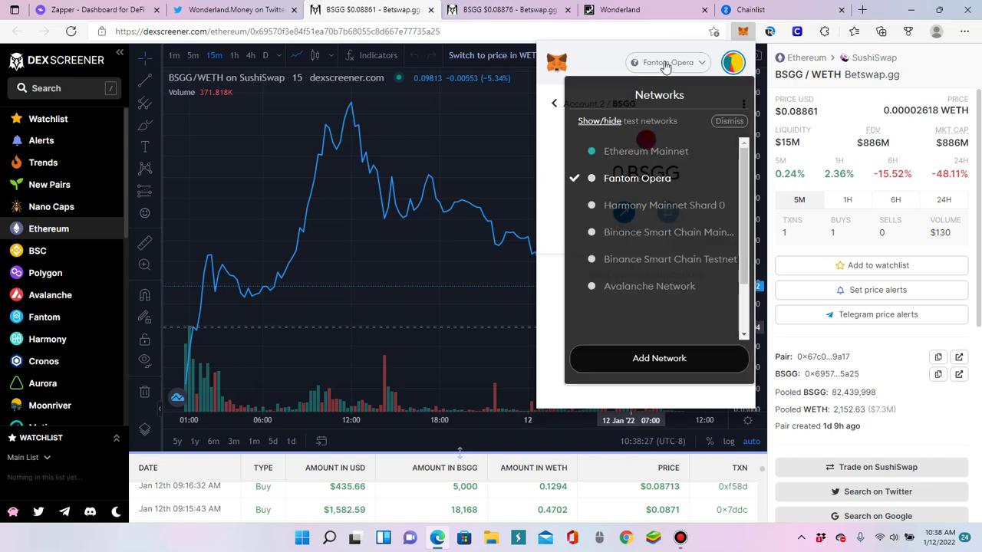
left_click(651, 286)
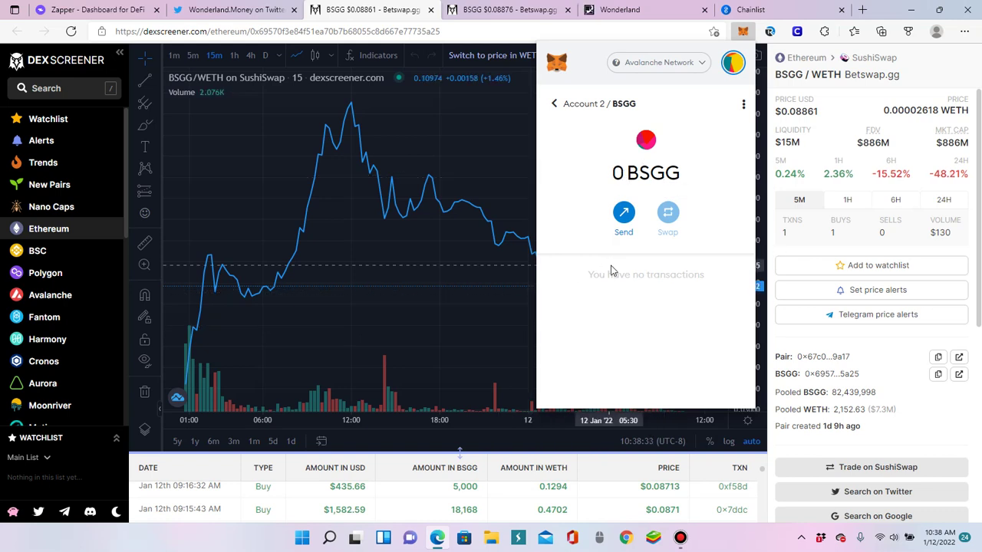
left_click(450, 149)
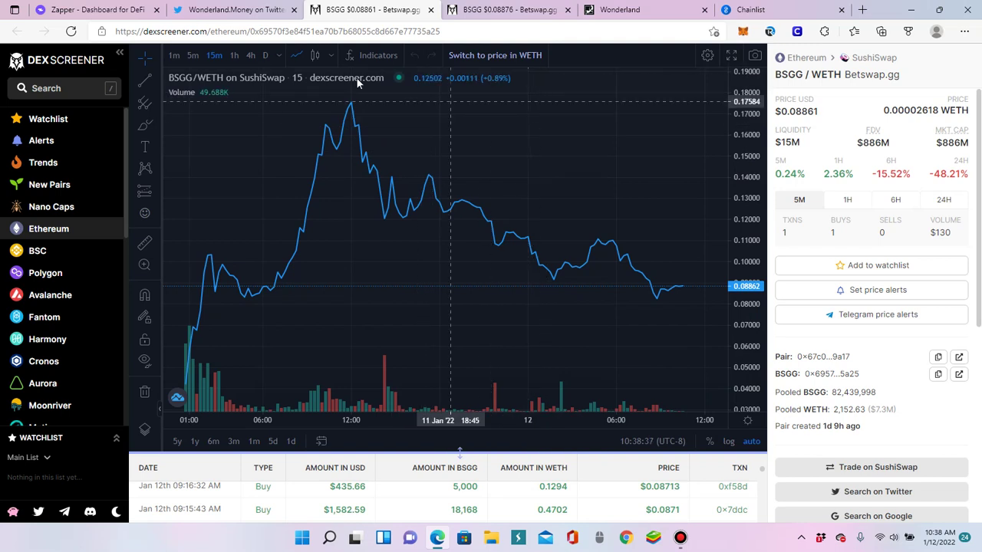
Review the Wonderland.Money Twitter thread on the BetswapGG whitelisting and the BSGG token address list, including the posts below it.
left_click(241, 9)
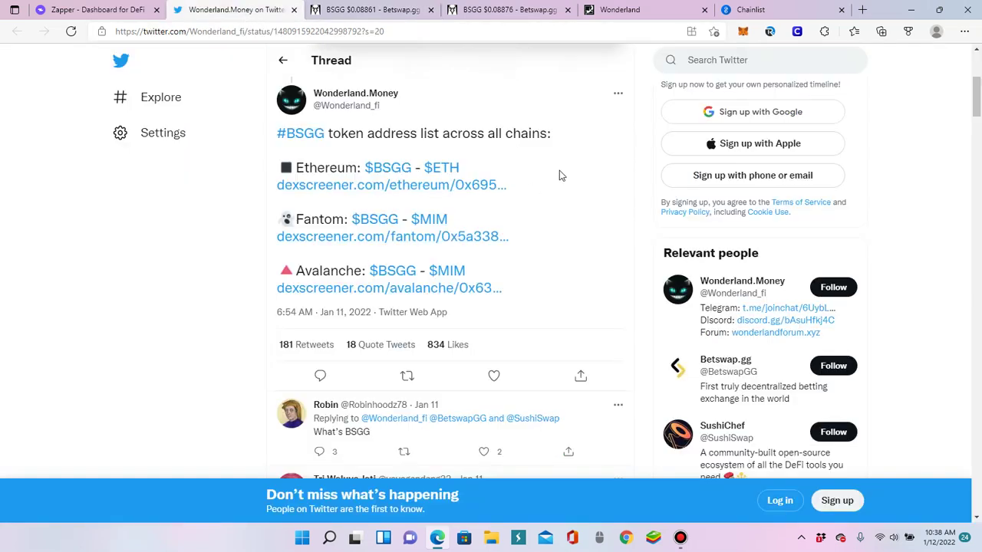
scroll(559, 175, "up", 4)
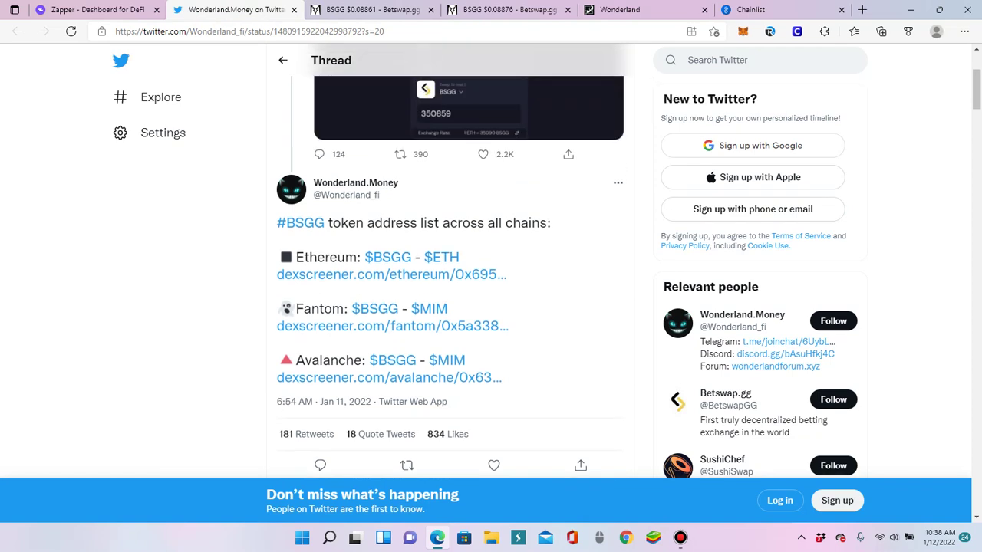
scroll(468, 261, "up", 1)
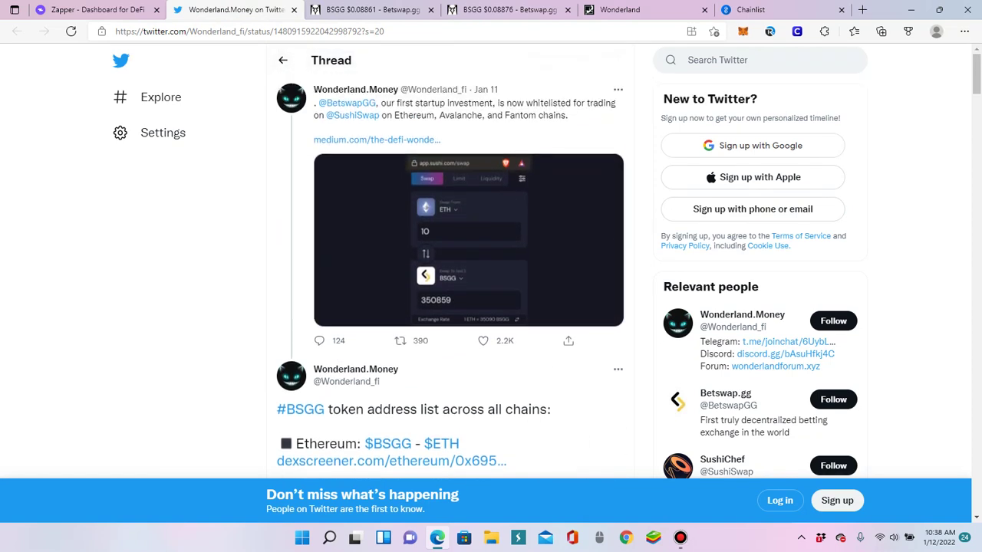
scroll(606, 439, "down", 1)
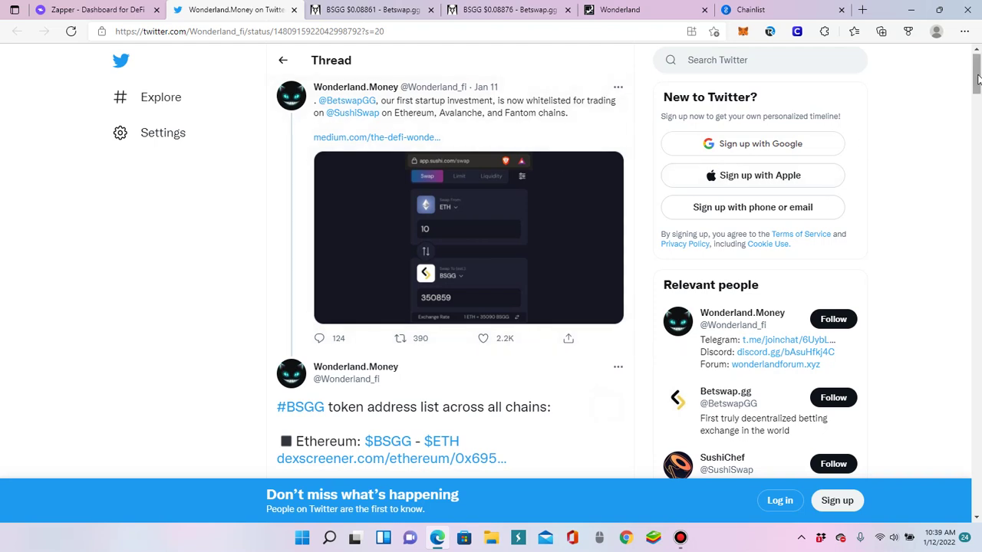
left_click_drag(977, 79, 978, 171)
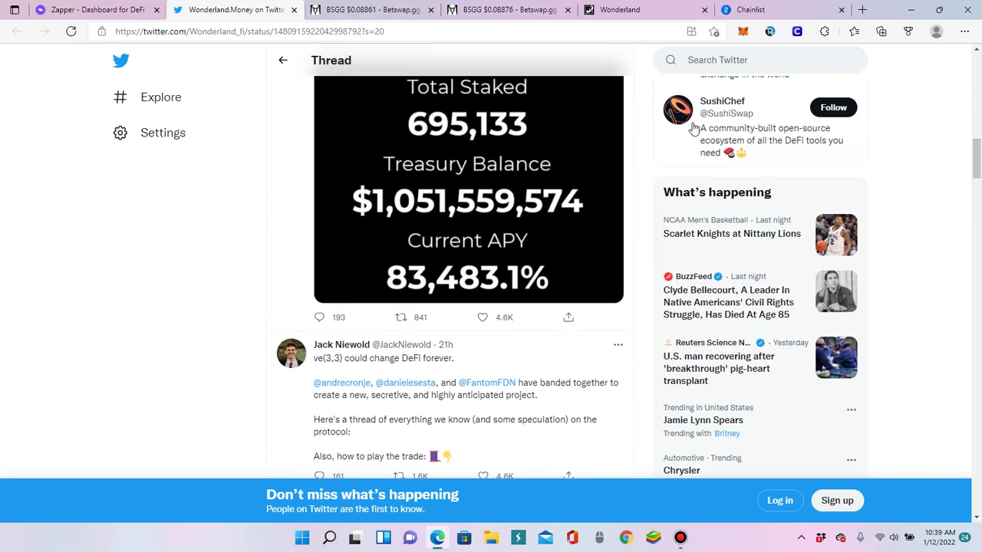